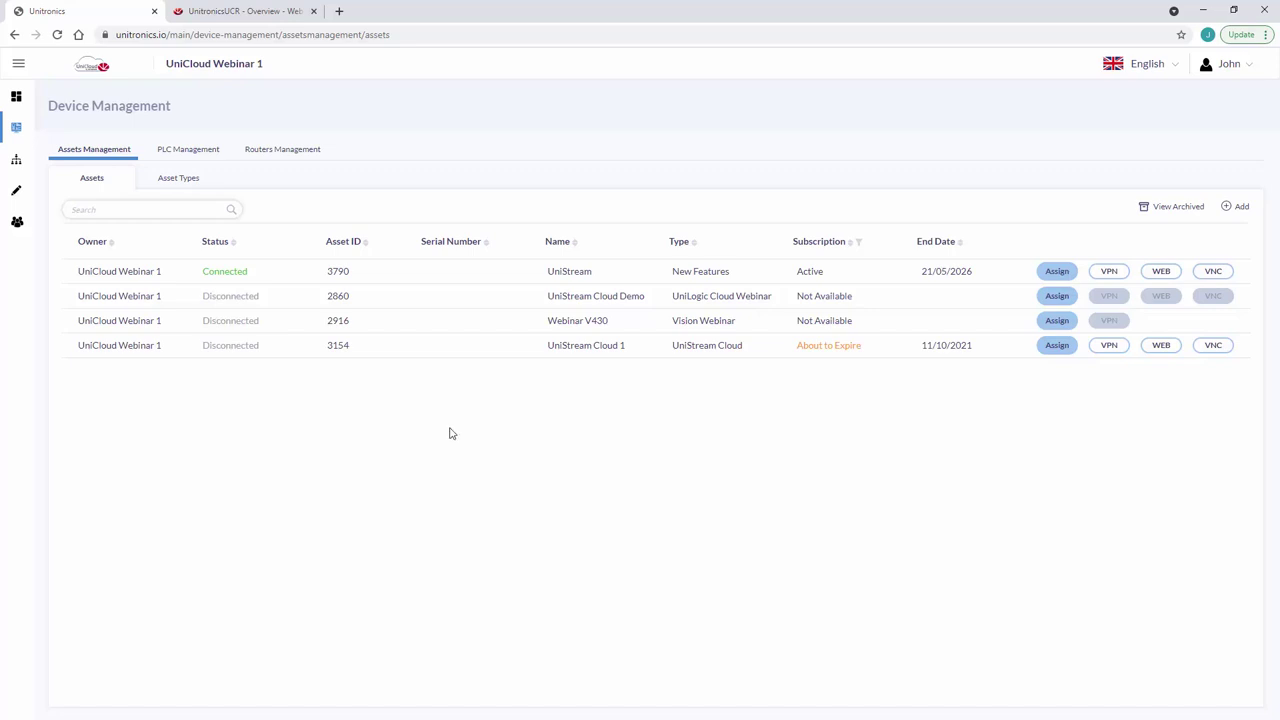
pyautogui.click(284, 156)
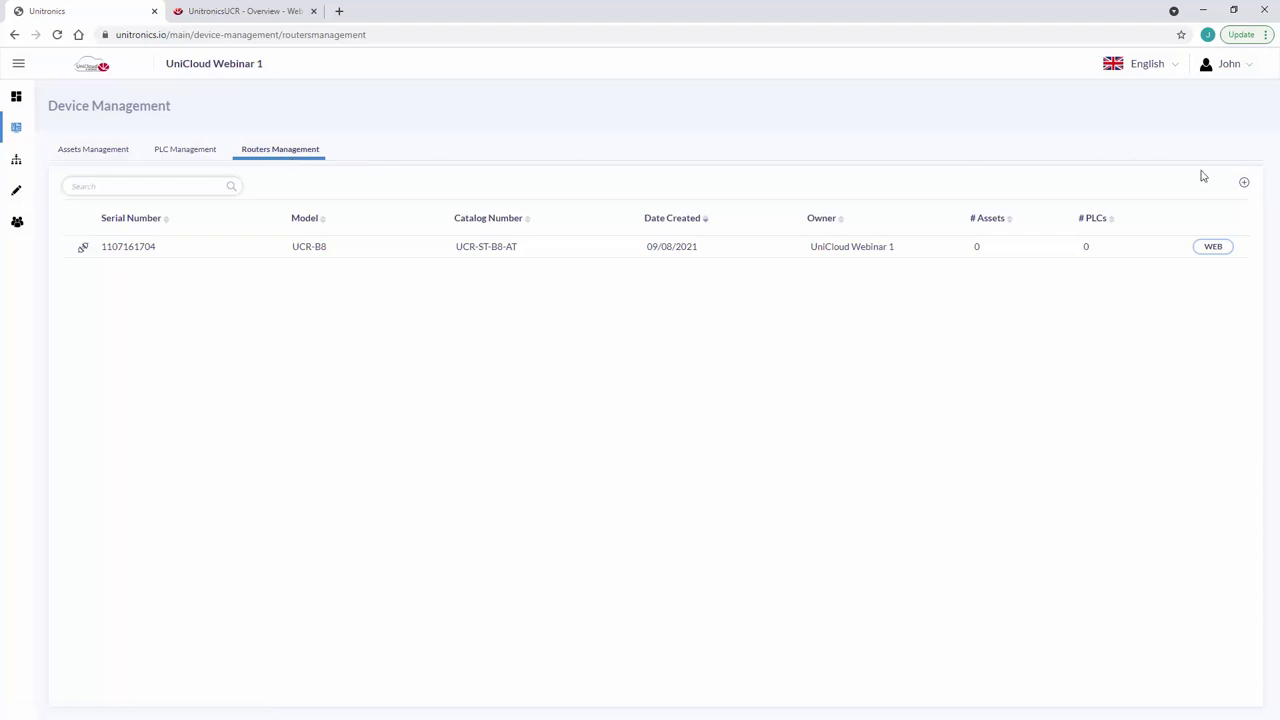
pyautogui.click(1245, 186)
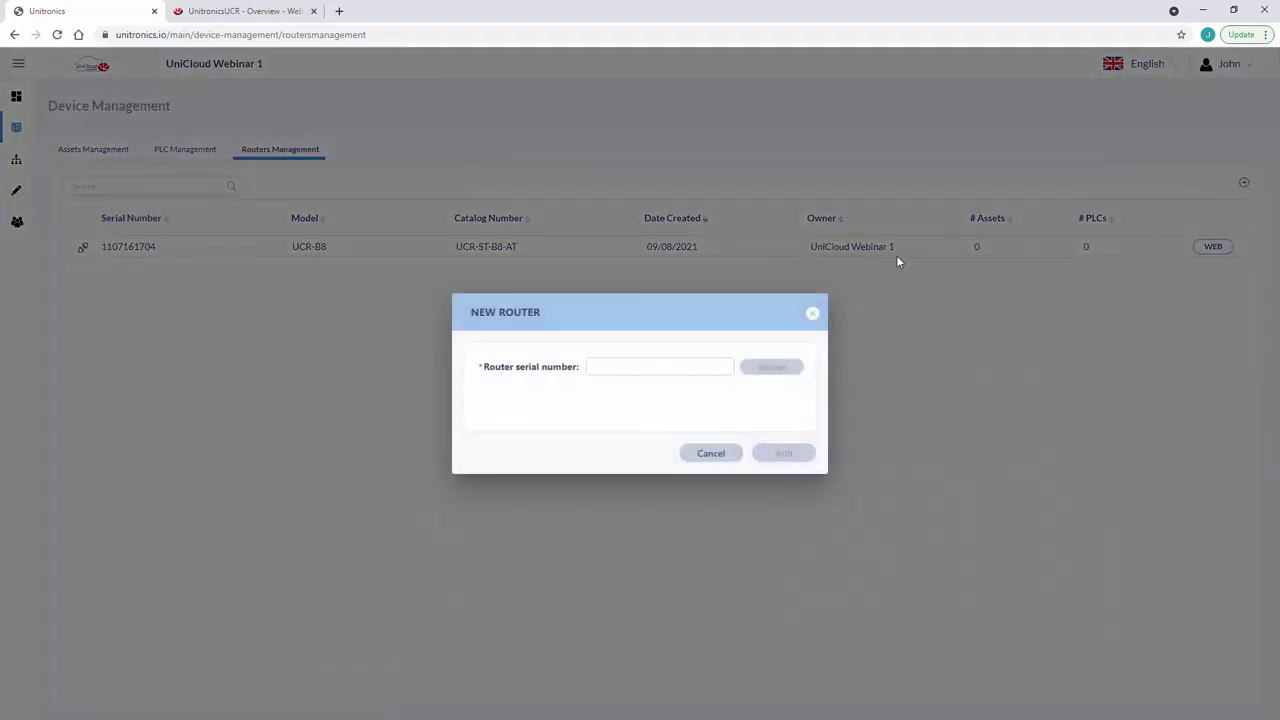
pyautogui.click(655, 369)
pyautogui.write('110705')
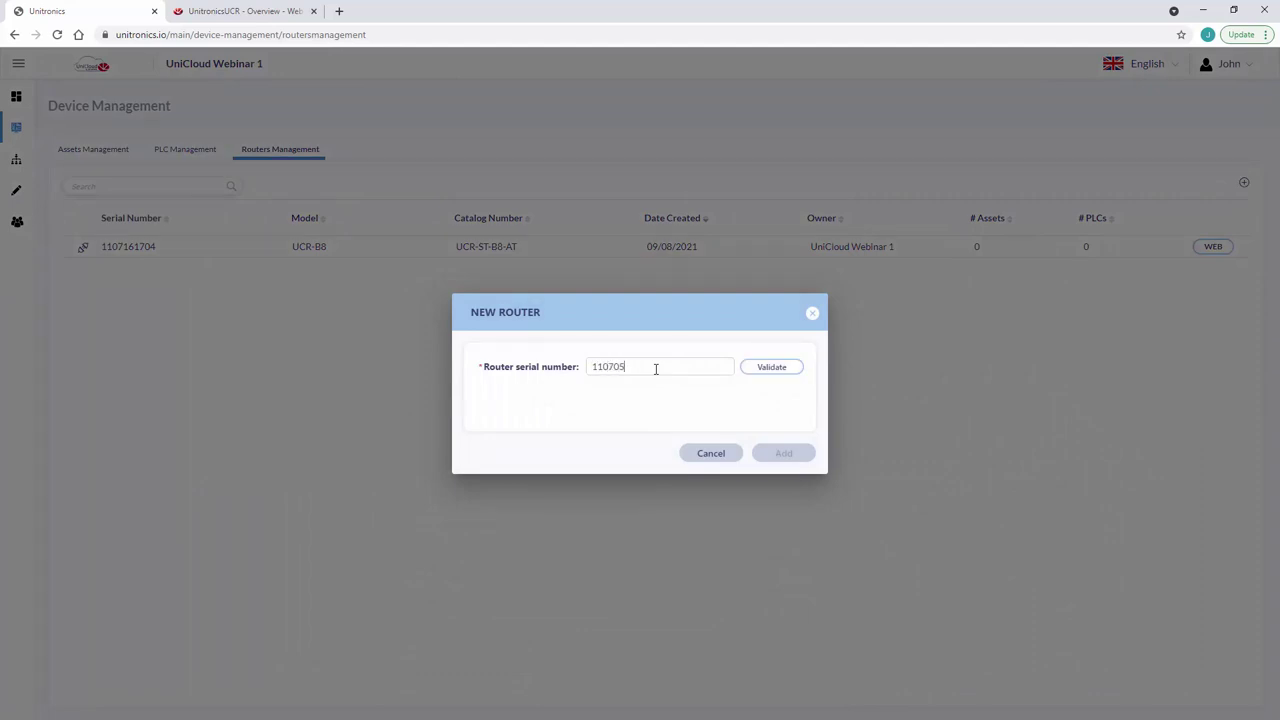
pyautogui.write('7354')
pyautogui.click(784, 368)
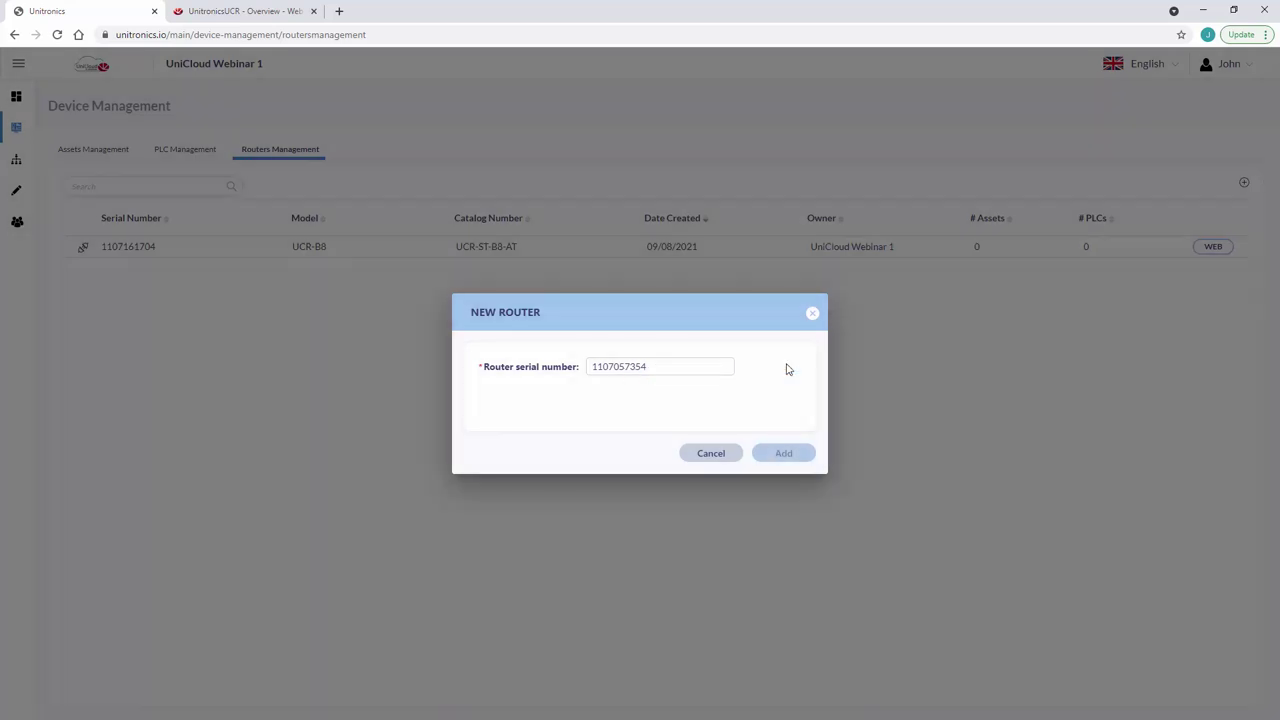
pyautogui.click(789, 455)
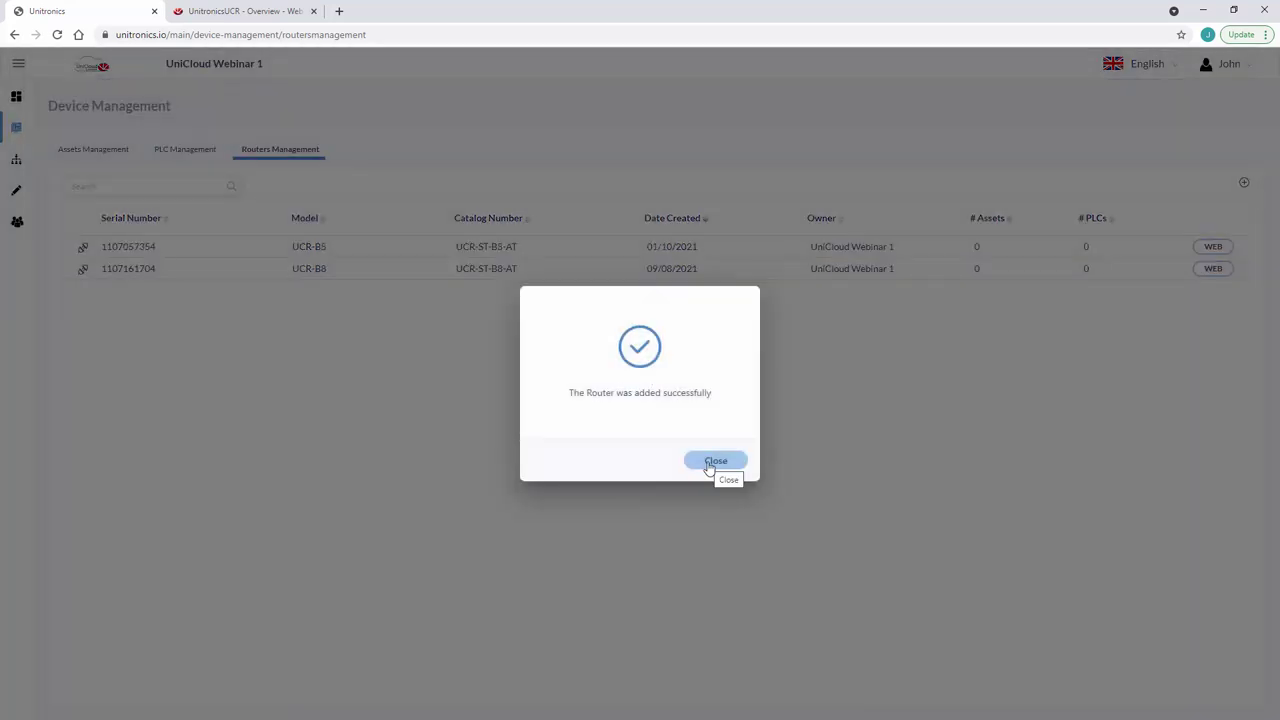
pyautogui.click(709, 465)
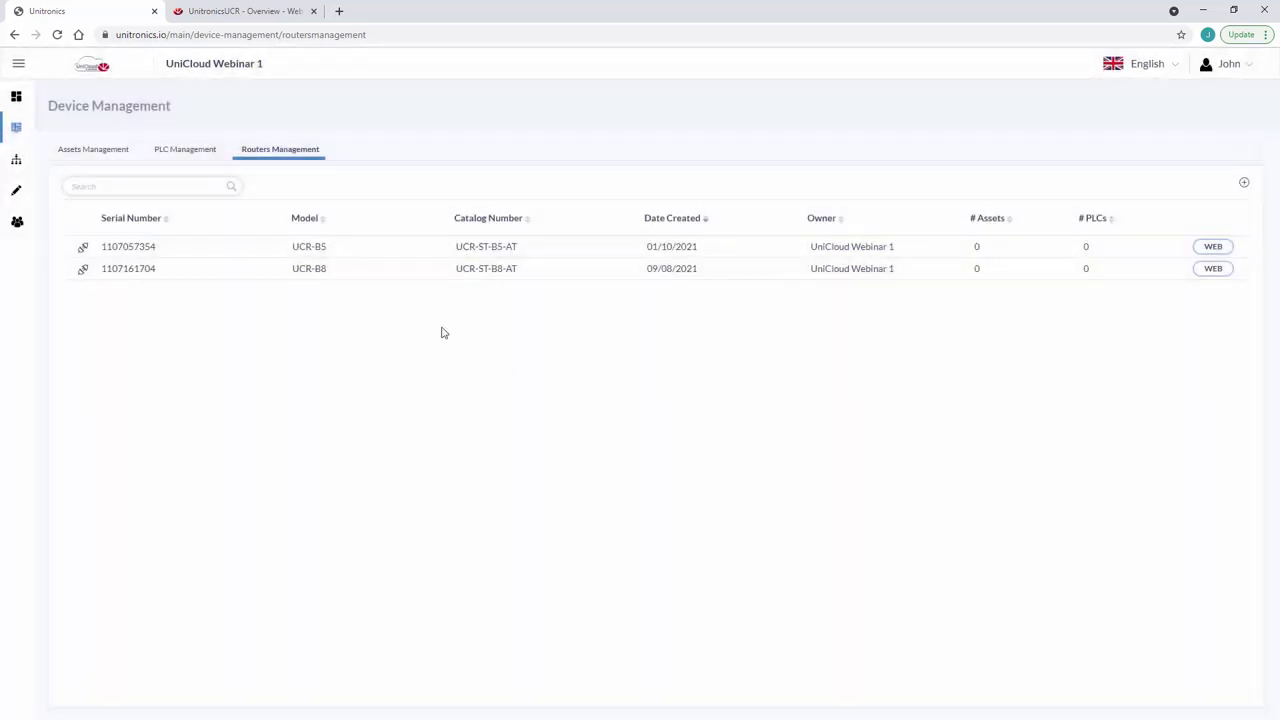
# Start a new PLC entry in PLC management with type Modbus and generate its serial number
pyautogui.click(192, 156)
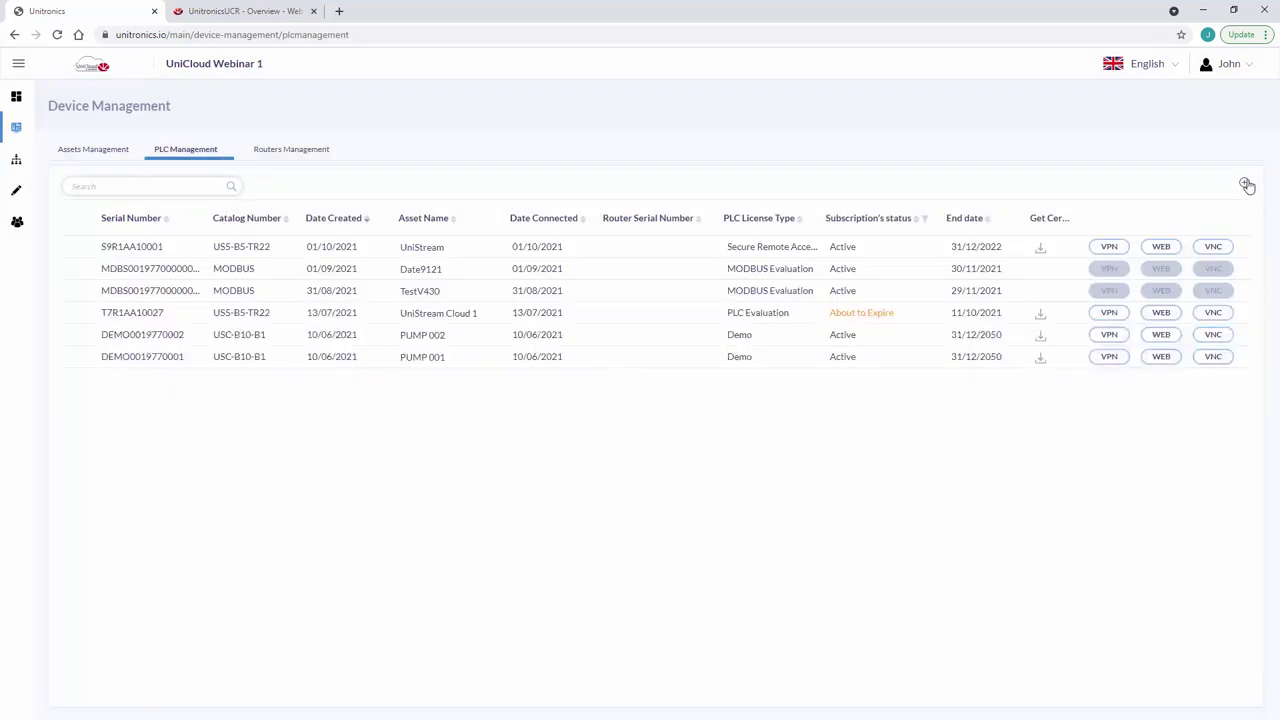
pyautogui.click(1245, 185)
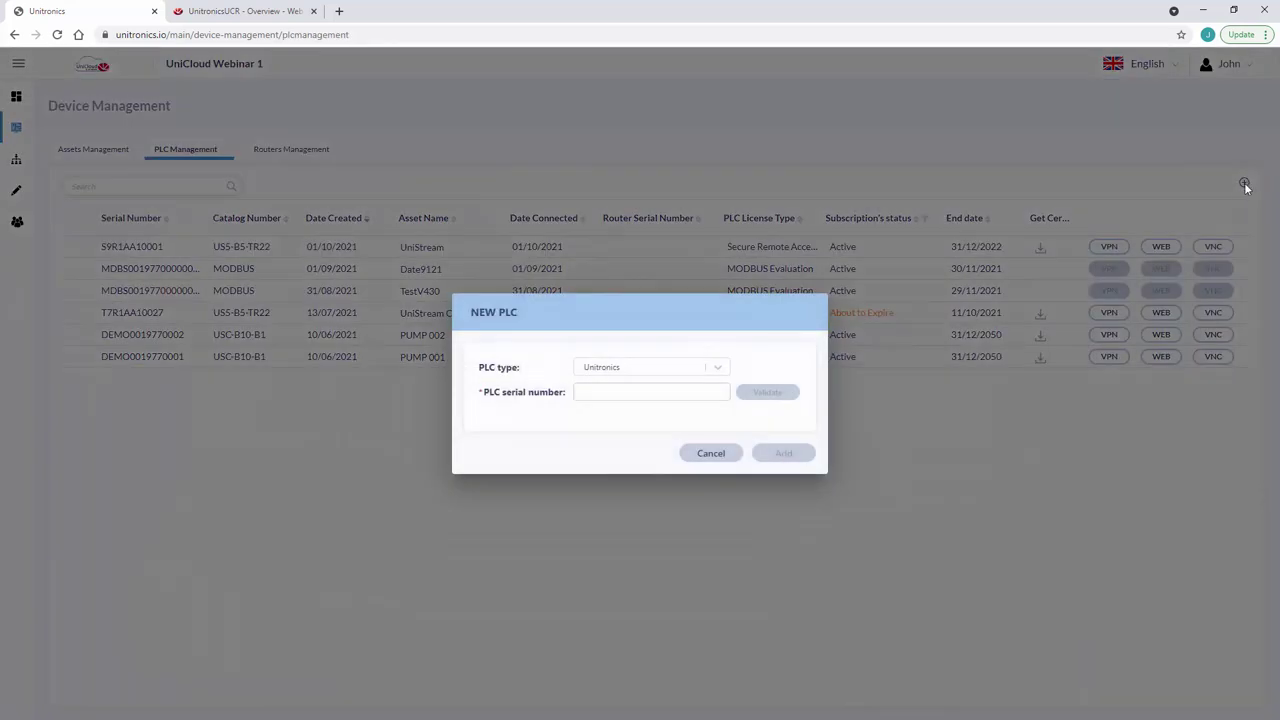
pyautogui.click(720, 369)
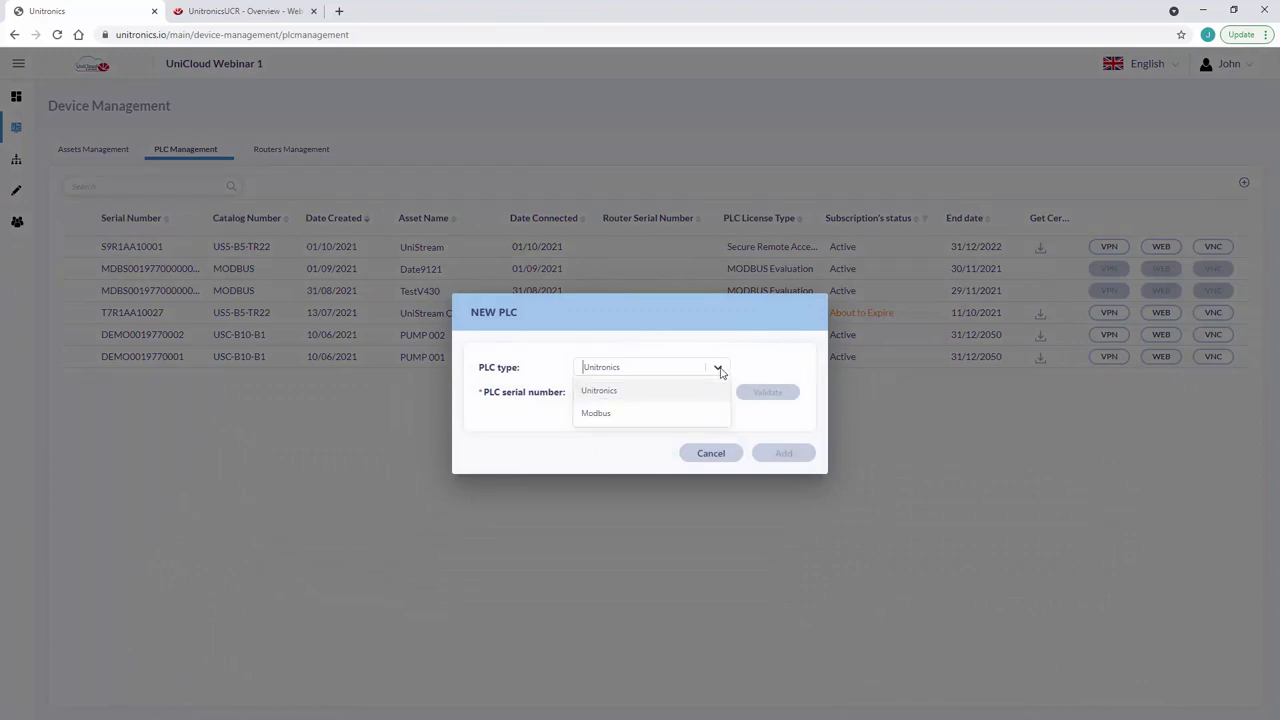
pyautogui.click(674, 419)
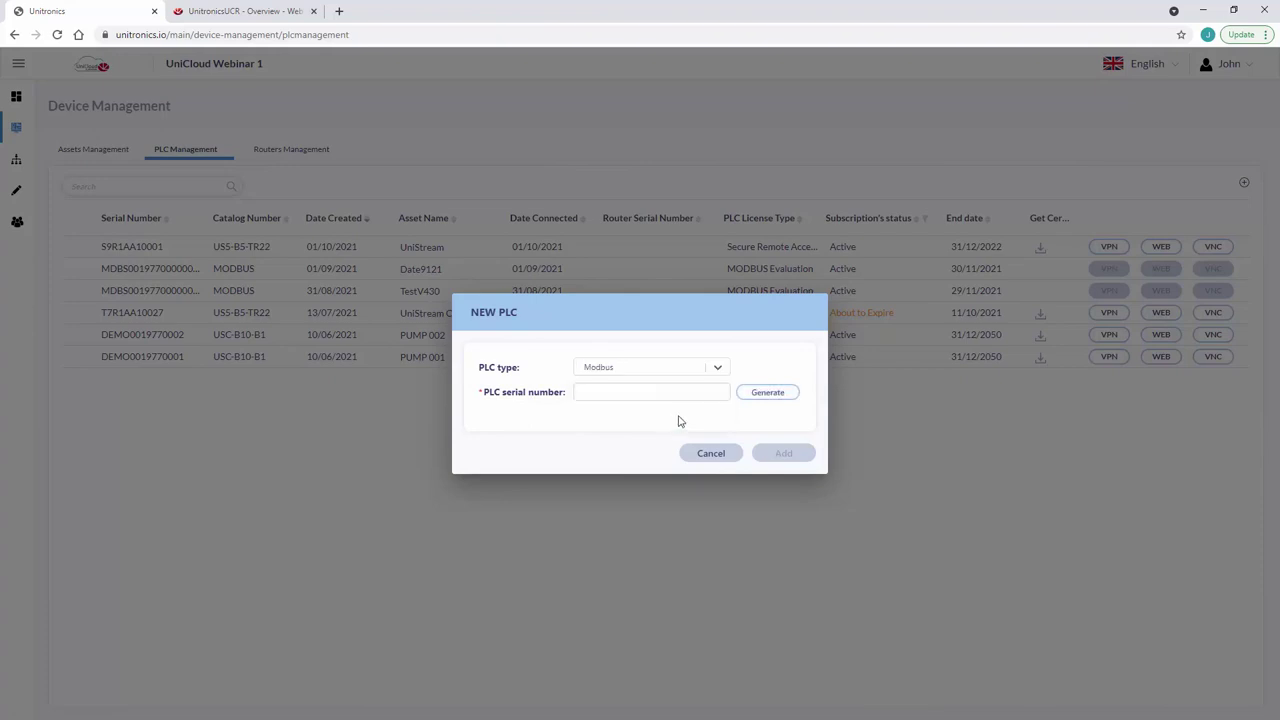
pyautogui.click(769, 398)
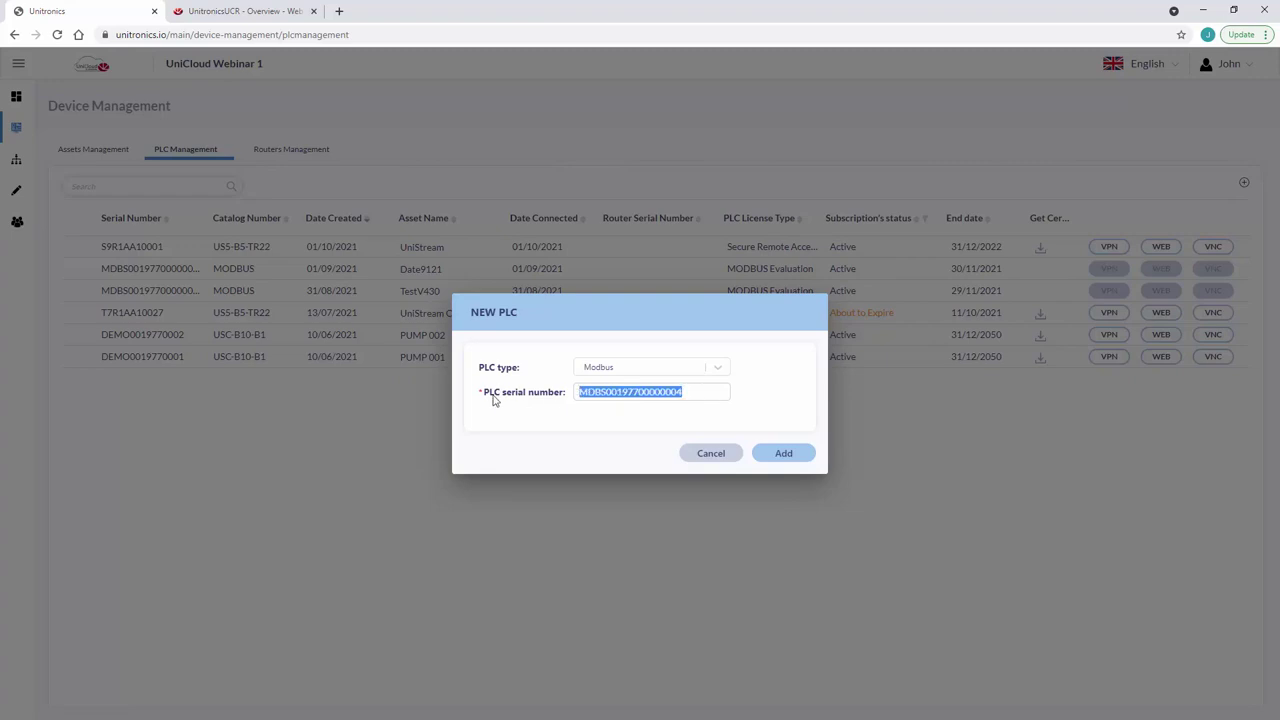
# Copy the generated PLC serial number and add the Modbus PLC to the organization
pyautogui.moveTo(700, 391); pyautogui.dragTo(492, 402)
pyautogui.hotkey('ctrl', 'c')
pyautogui.click(749, 398)
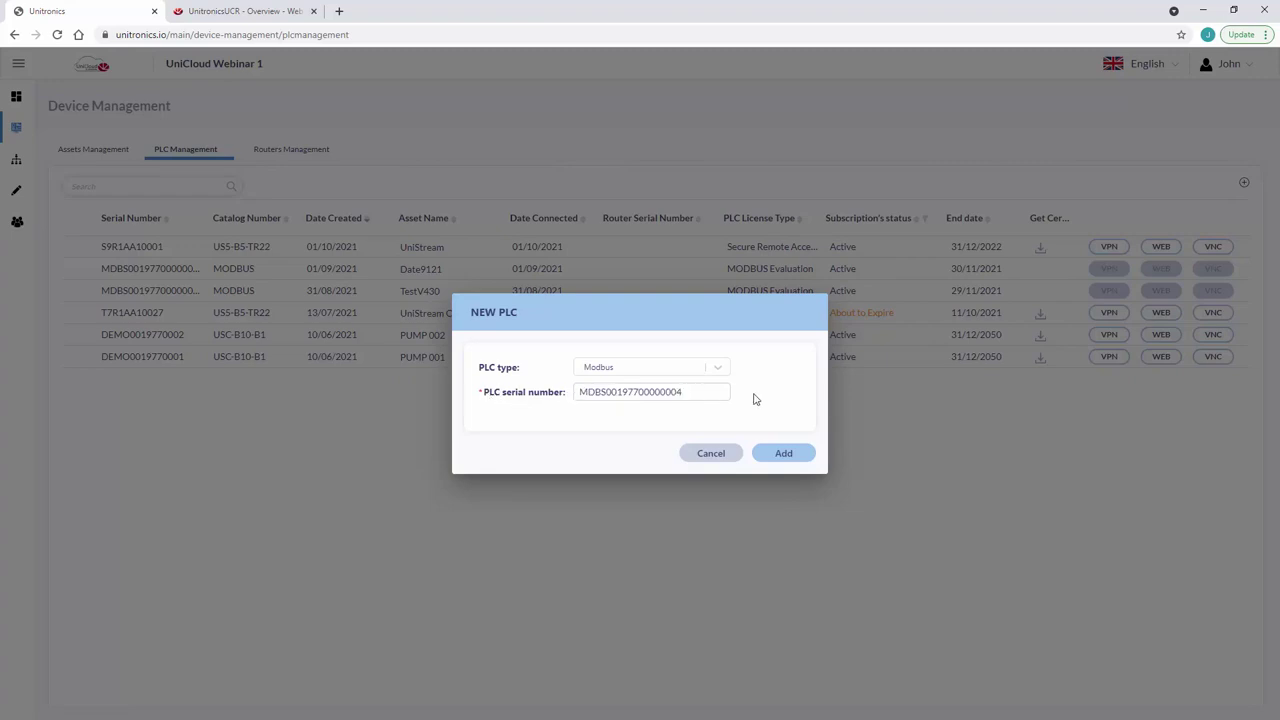
pyautogui.click(784, 455)
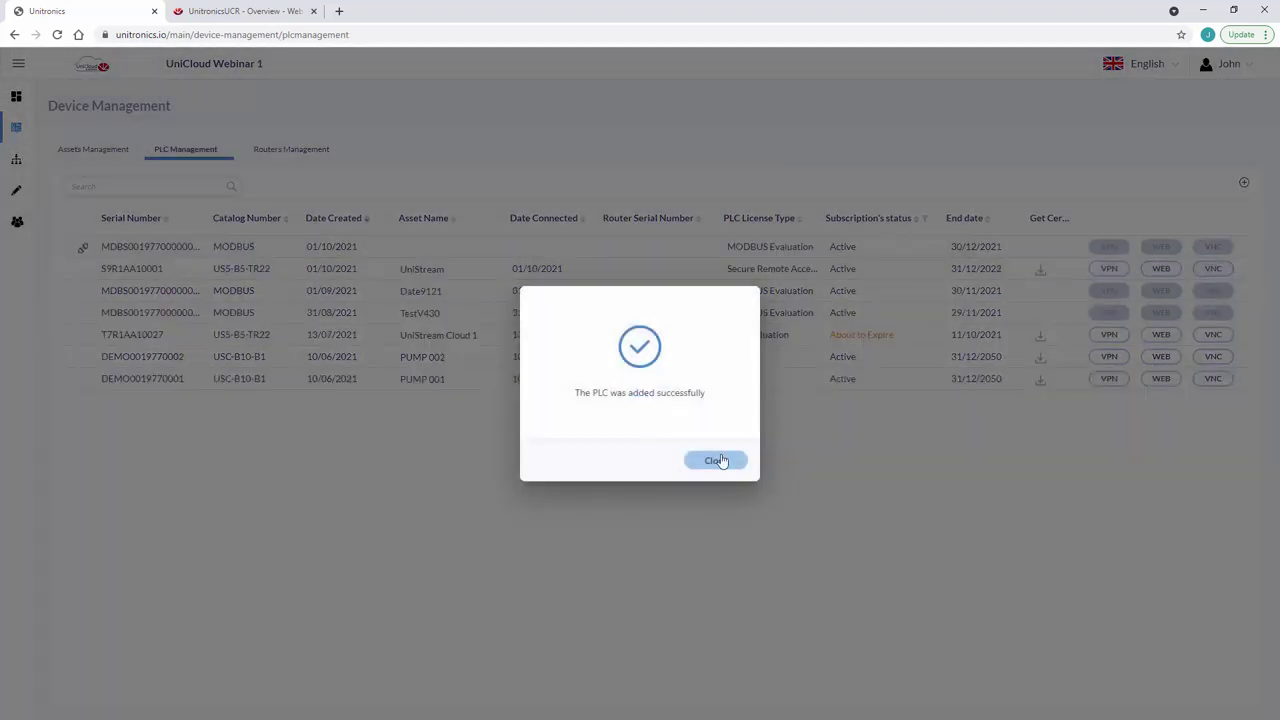
pyautogui.click(722, 461)
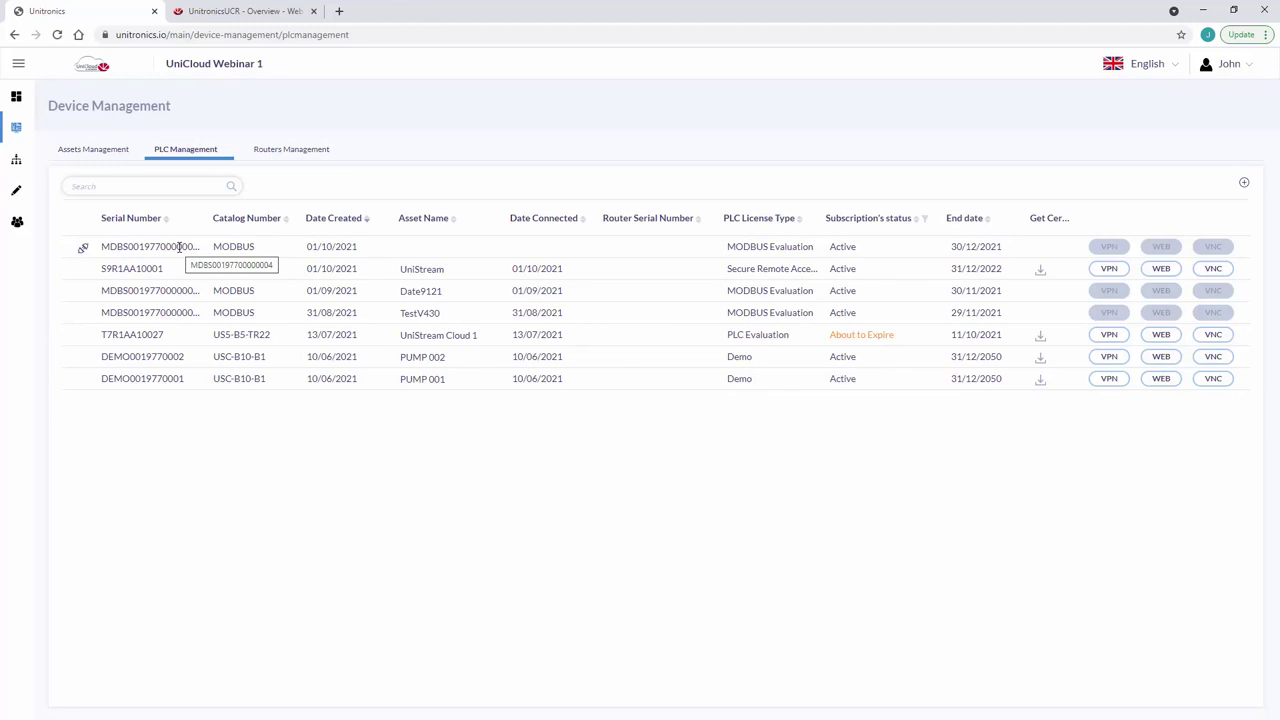
pyautogui.click(288, 155)
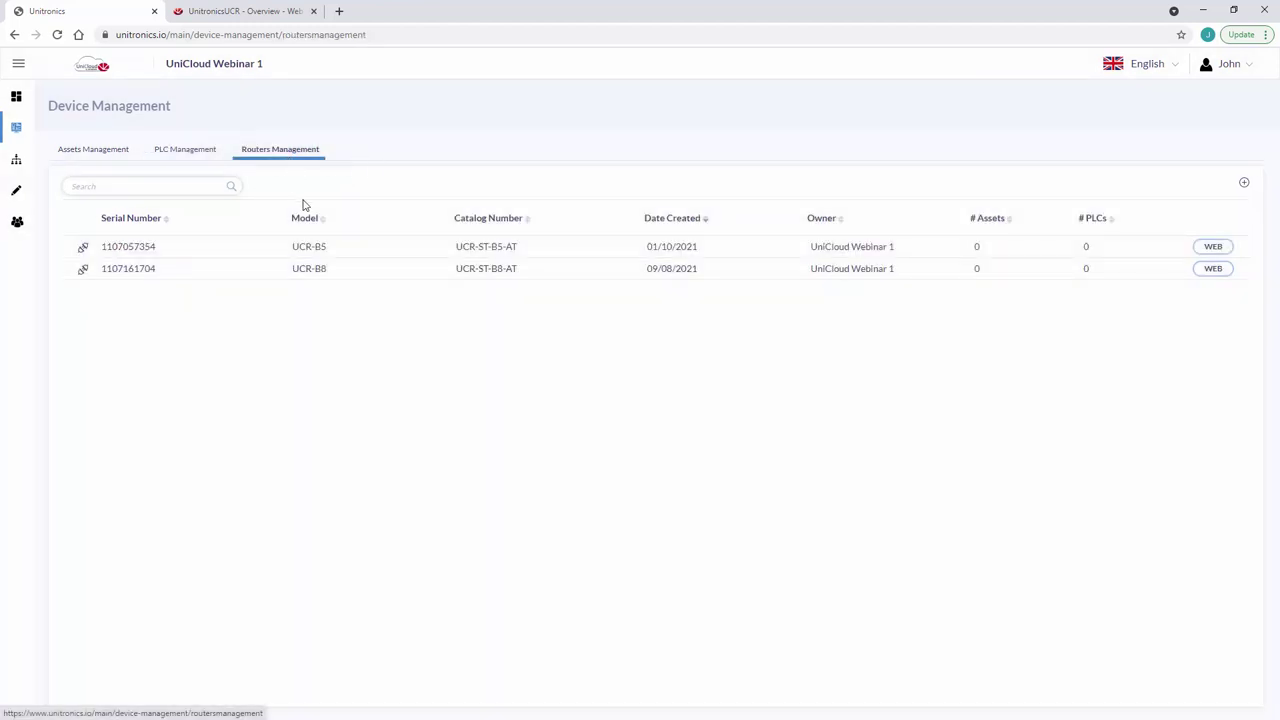
pyautogui.click(316, 250)
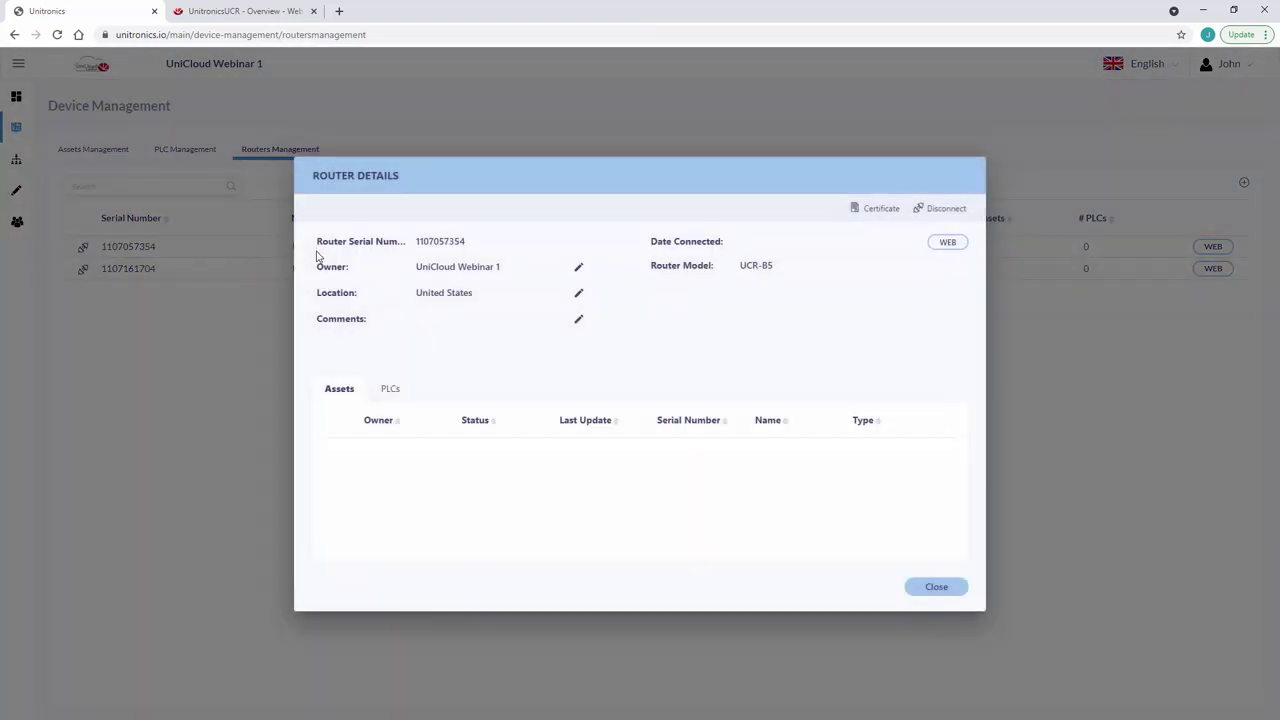
pyautogui.click(390, 390)
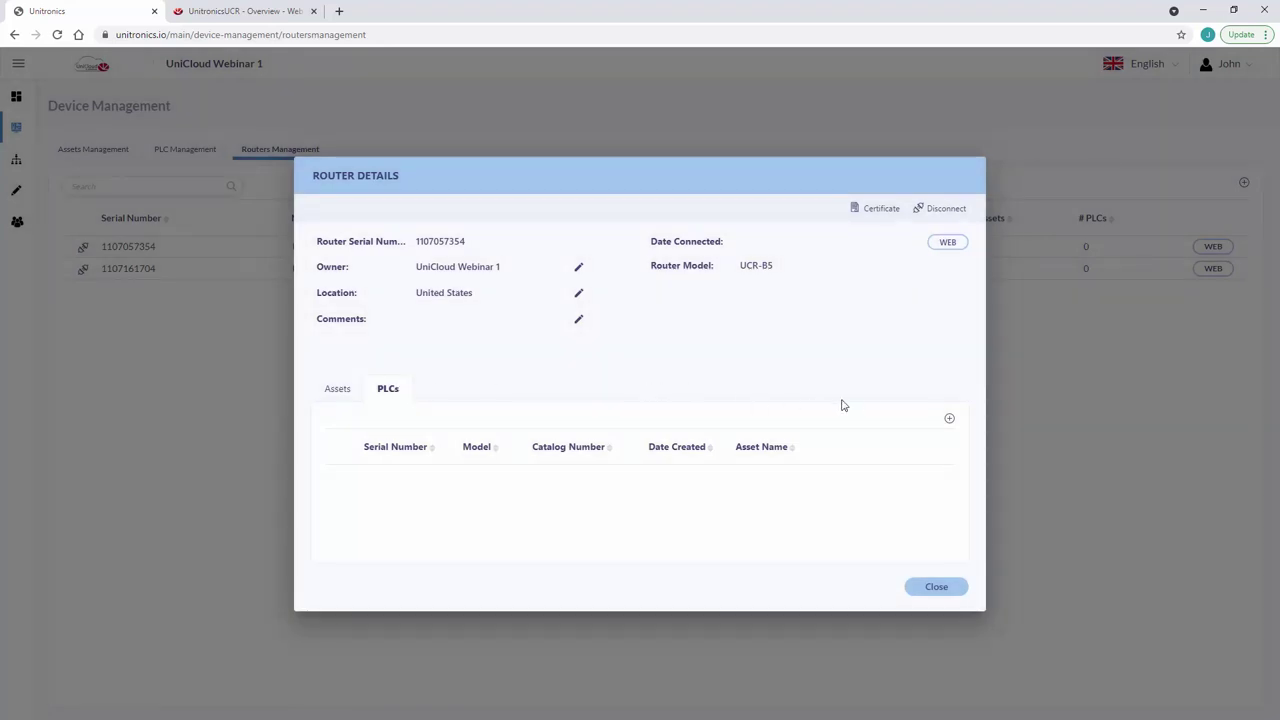
pyautogui.click(950, 422)
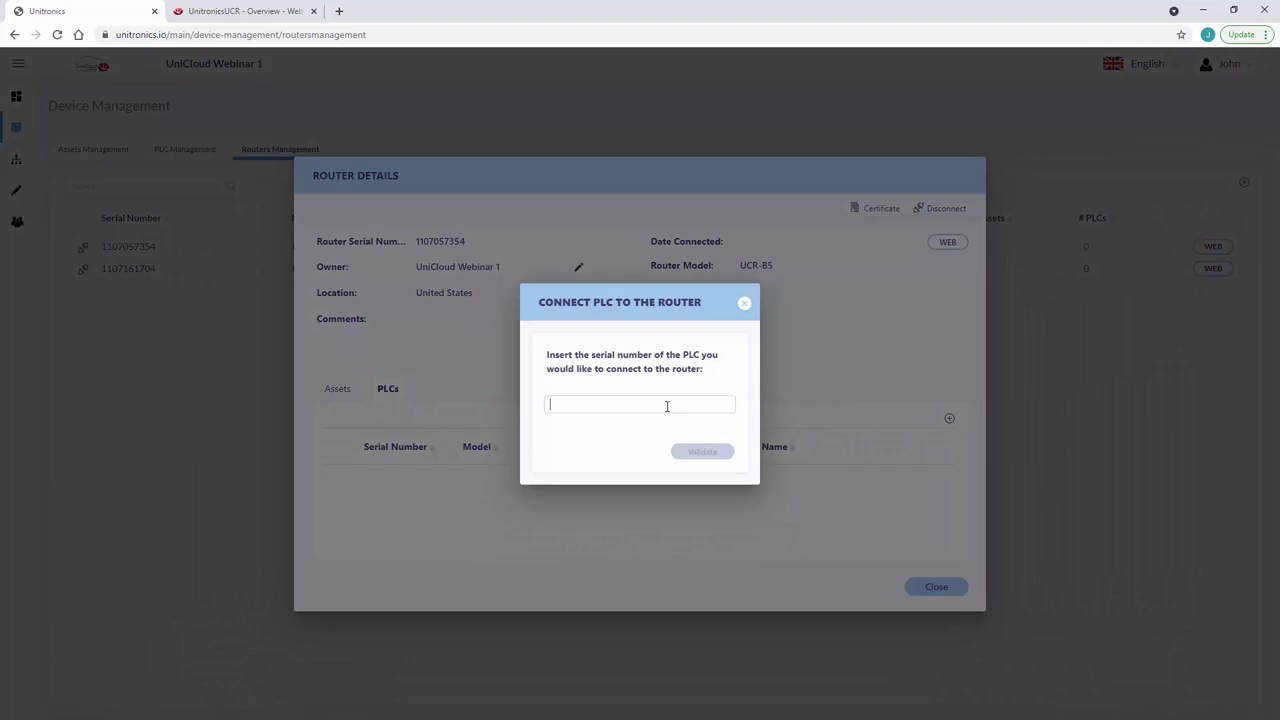
pyautogui.hotkey('ctrl', 'v')
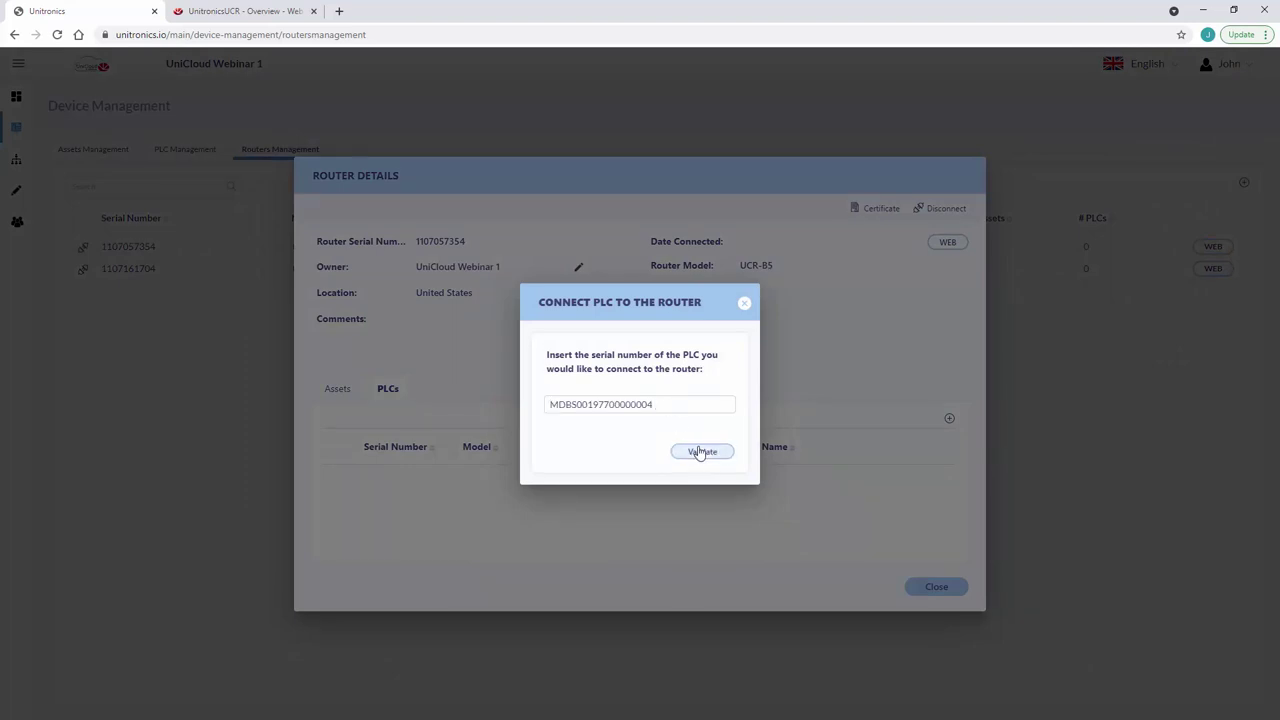
pyautogui.click(702, 452)
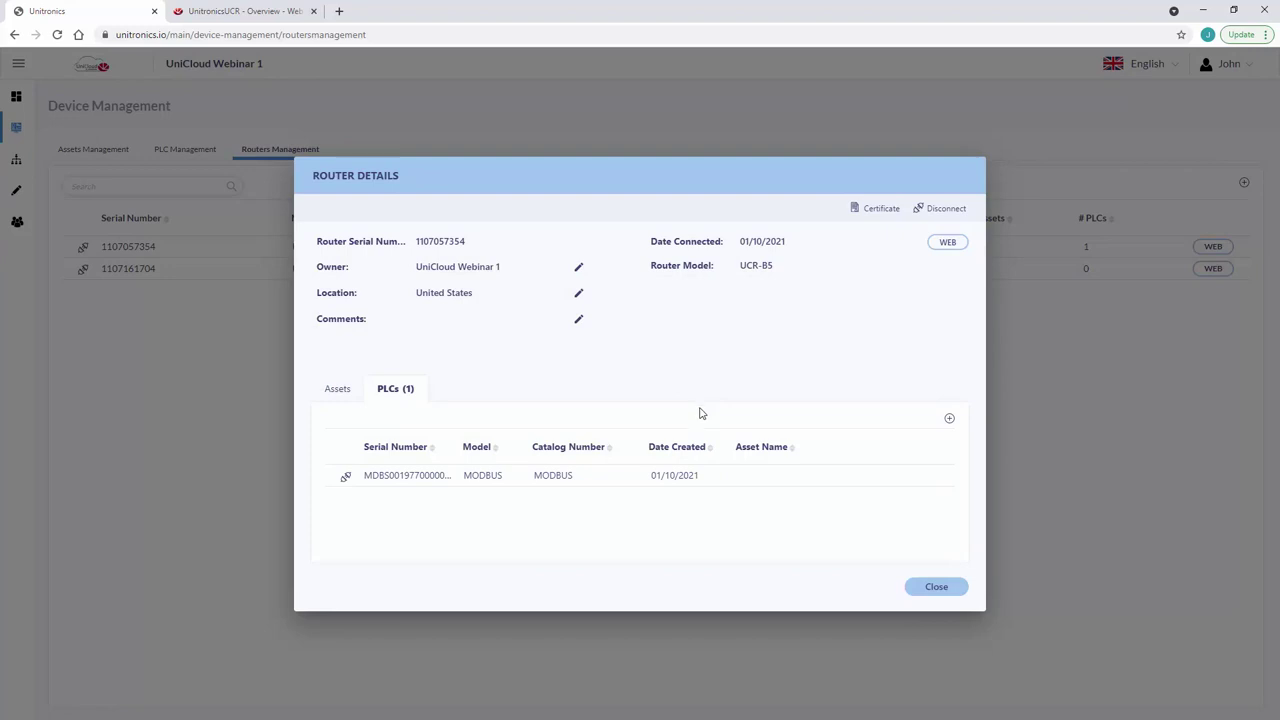
pyautogui.click(940, 591)
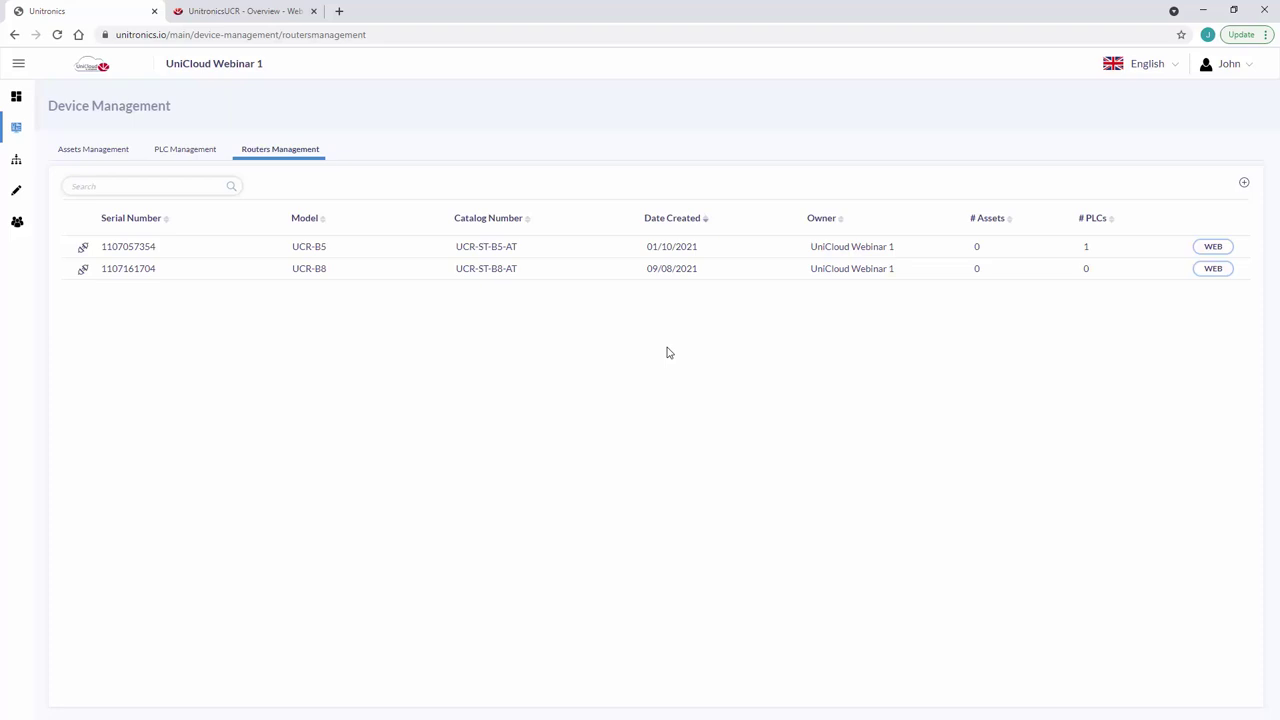
# In the UnitronicsUCR router web interface, connect the UniCloud service to the UniCloud Webinar 1 organization and save the configuration
pyautogui.click(260, 16)
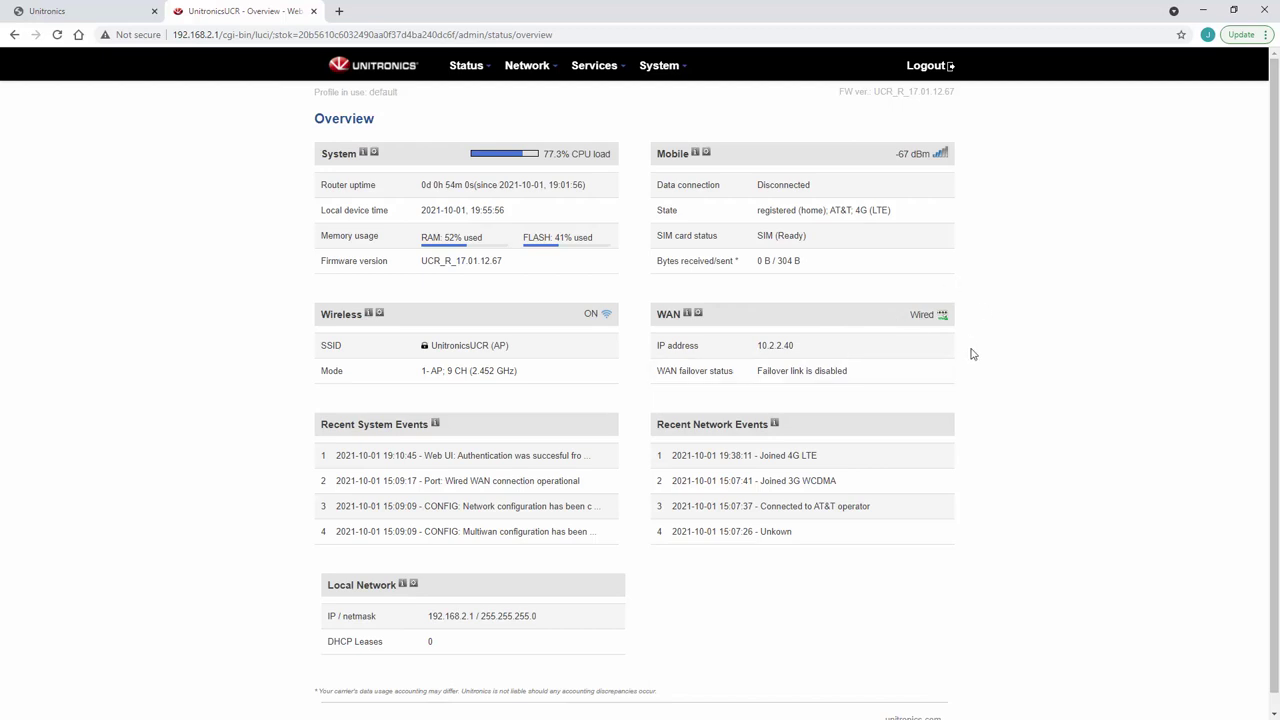
pyautogui.moveTo(598, 66)
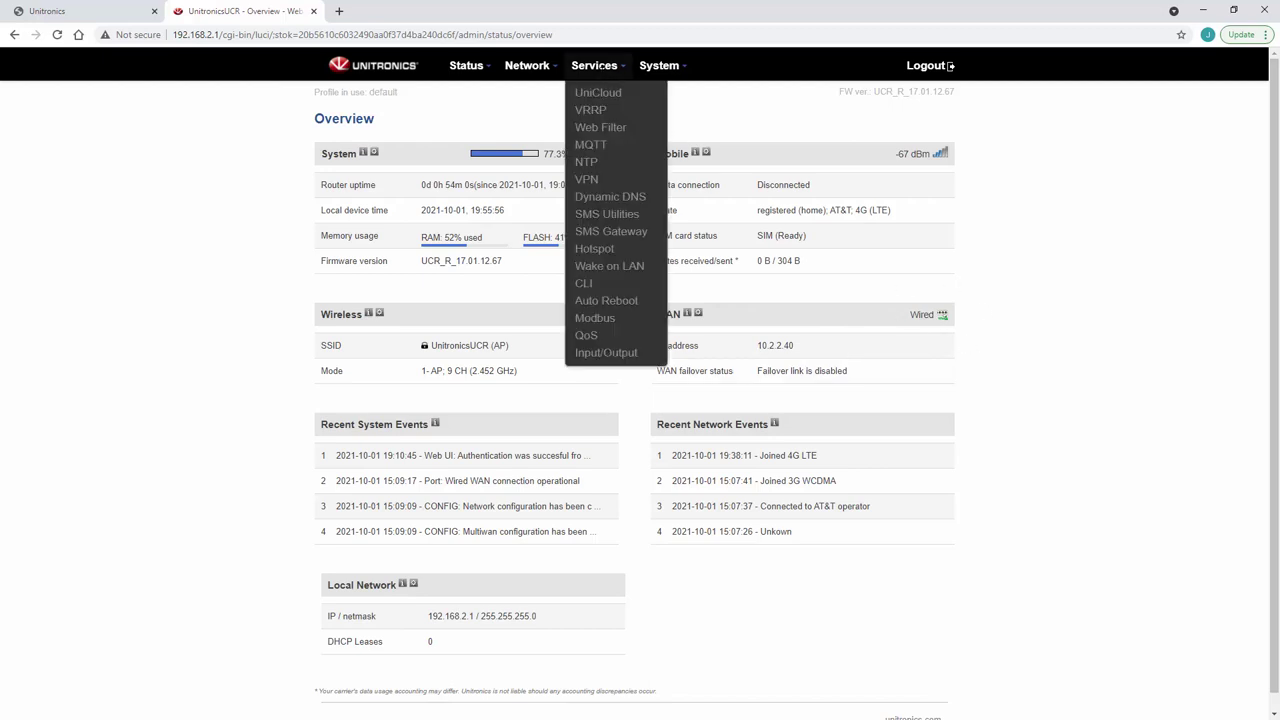
pyautogui.click(600, 95)
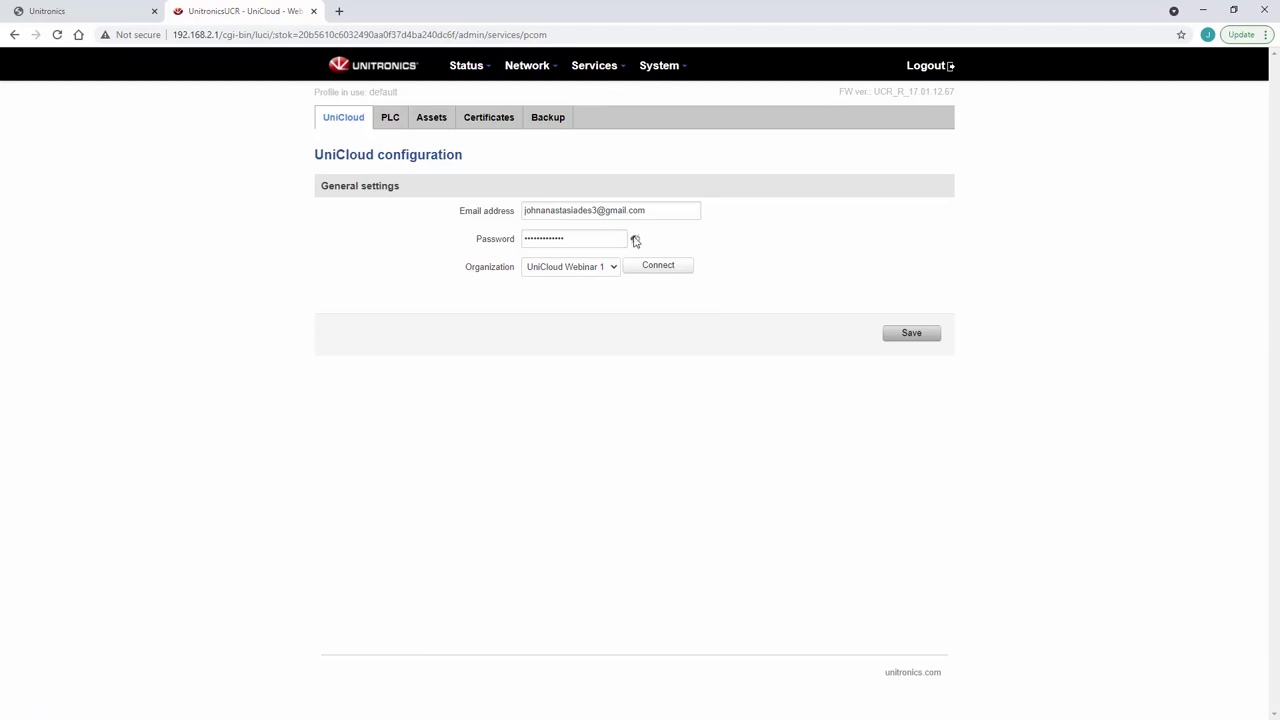
pyautogui.click(667, 268)
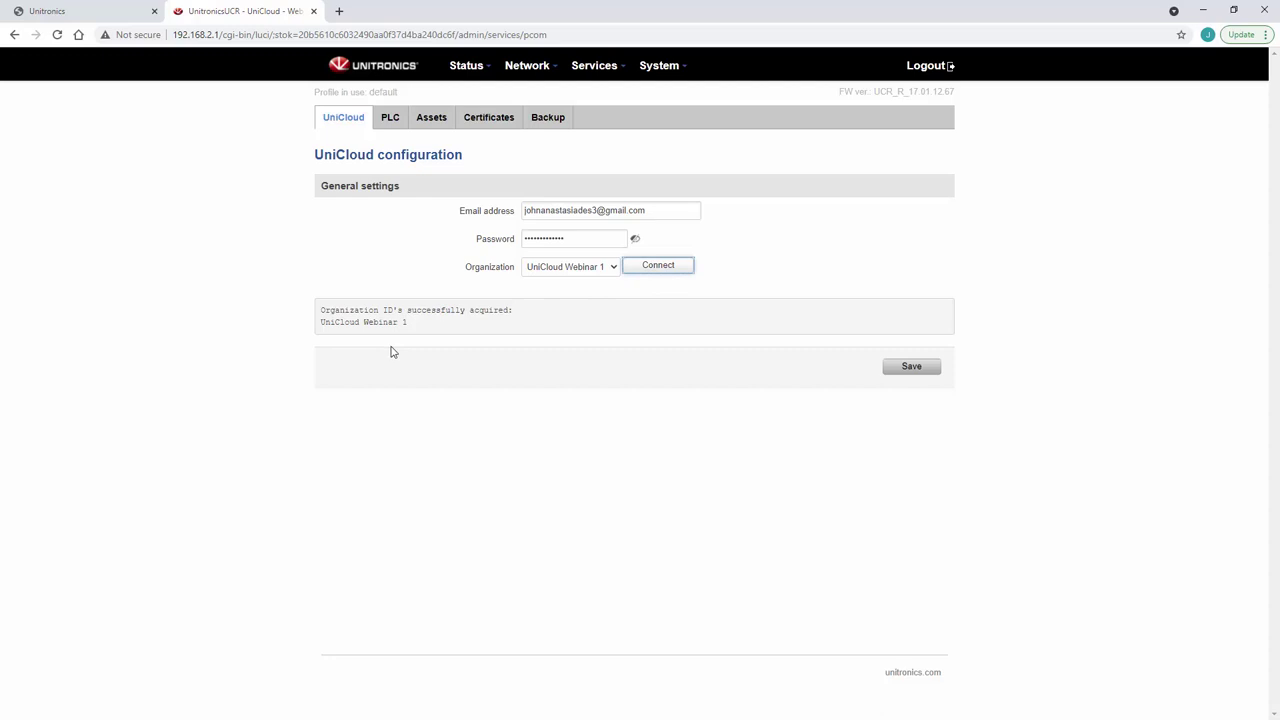
pyautogui.click(900, 370)
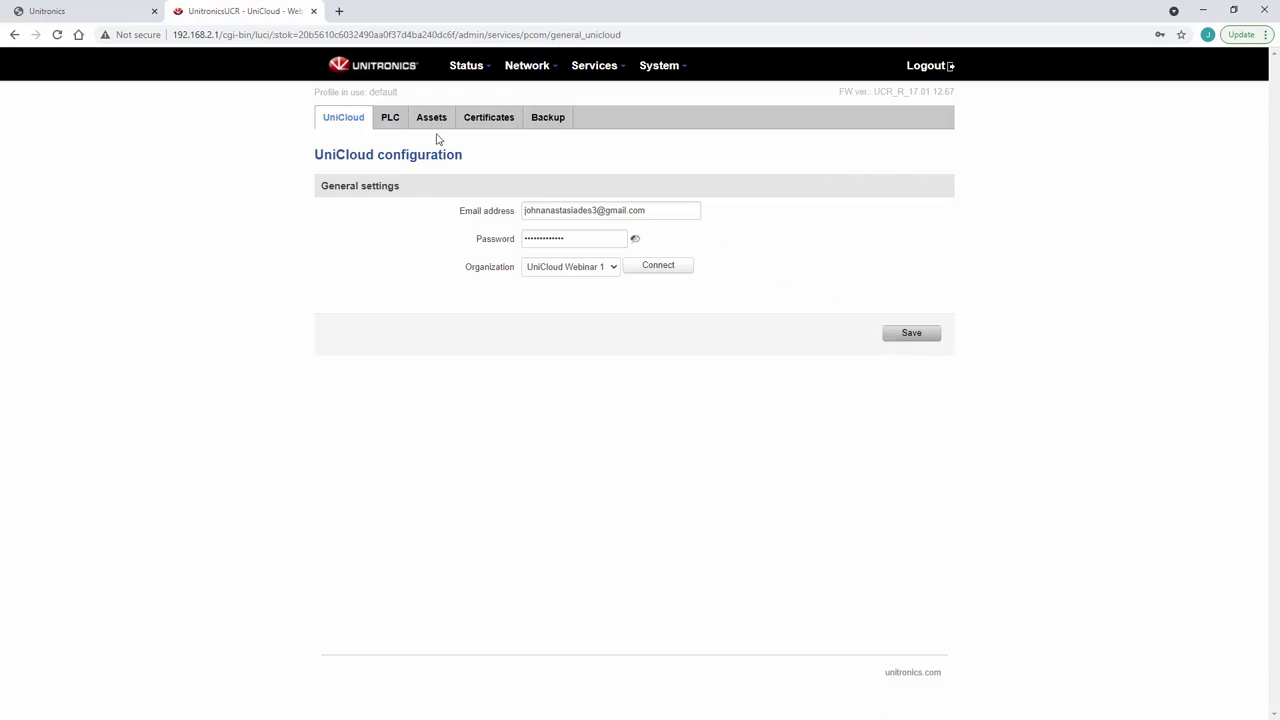
# Add a new PLC named Modbus Device to the router's PLC configuration
pyautogui.click(390, 120)
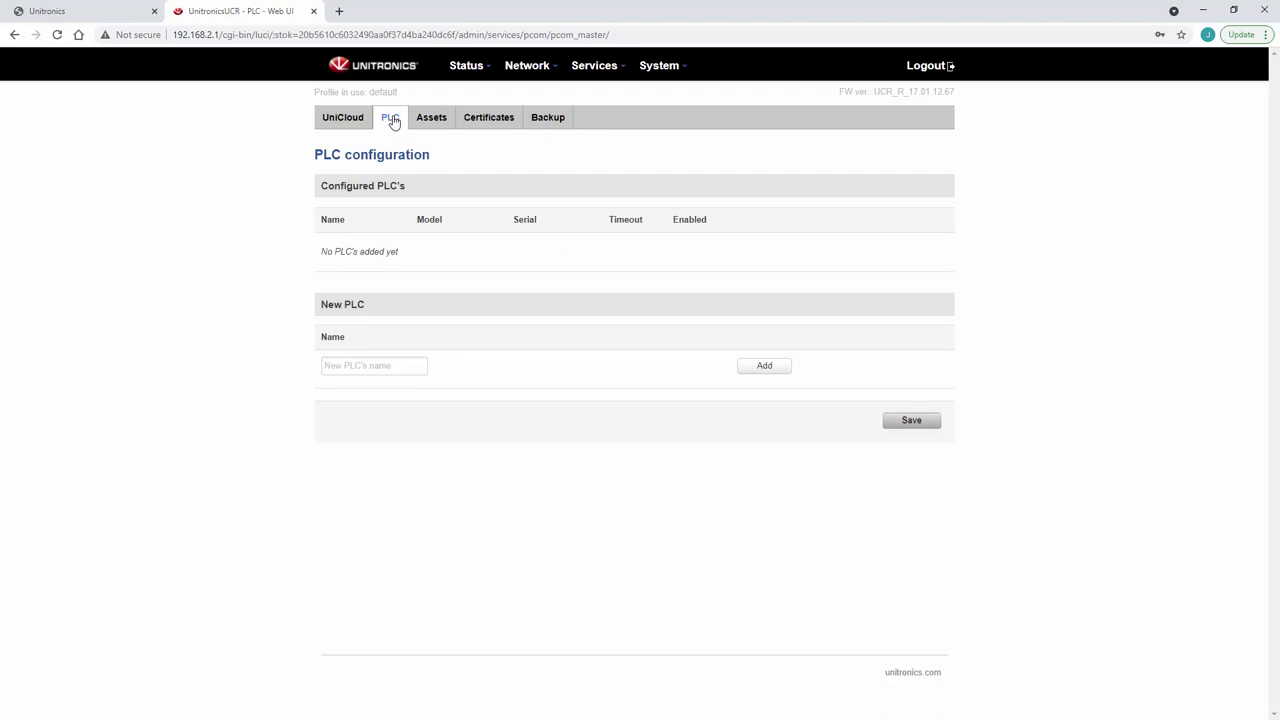
pyautogui.click(376, 366)
pyautogui.write('Modbu')
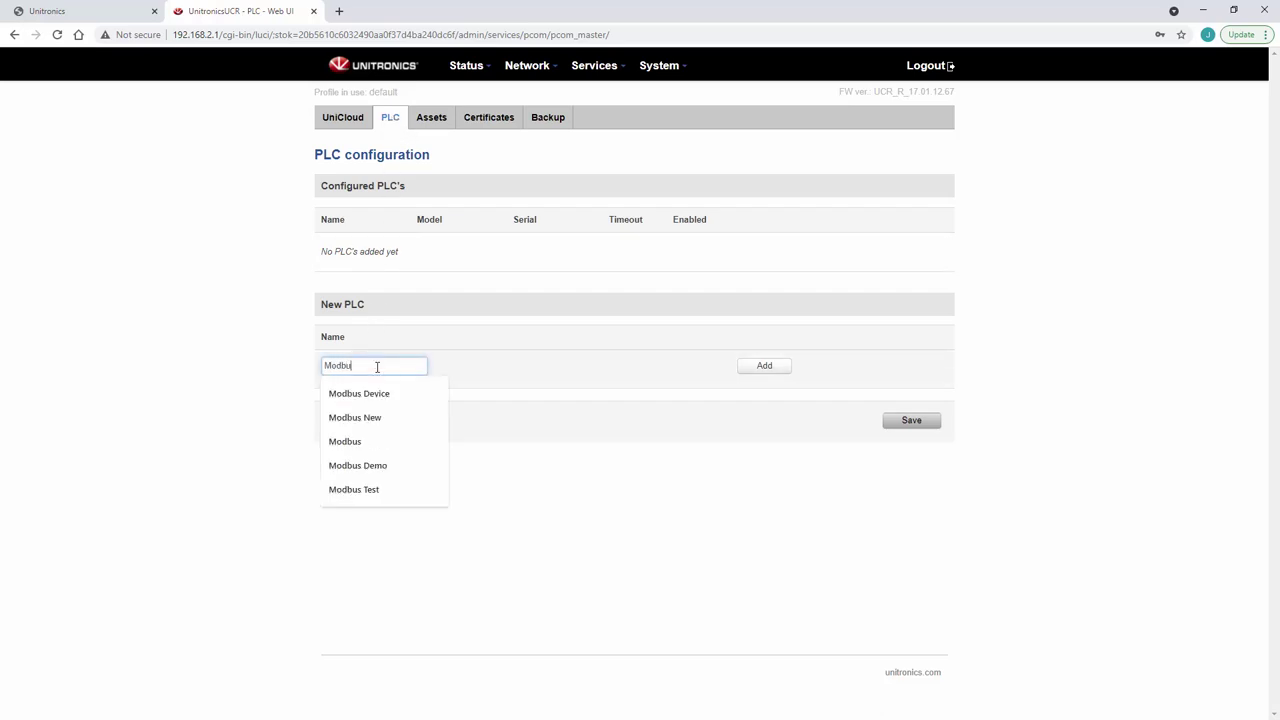
pyautogui.write('s Device')
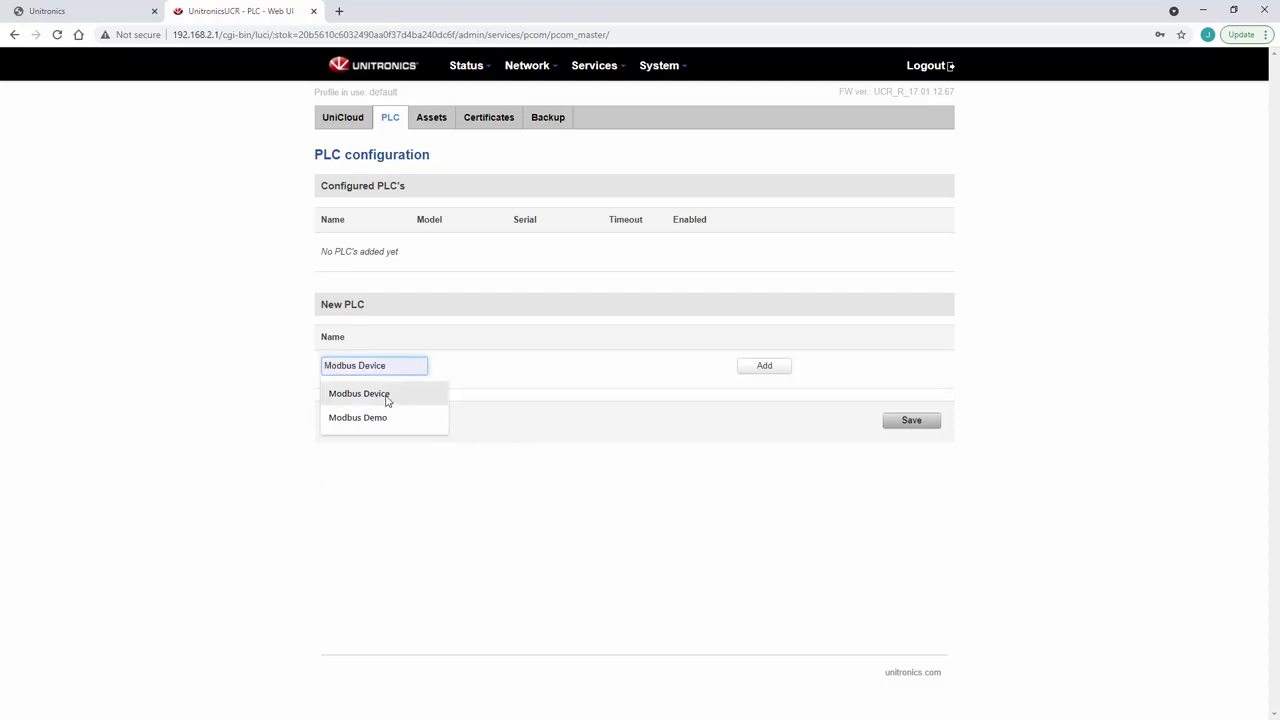
pyautogui.click(387, 396)
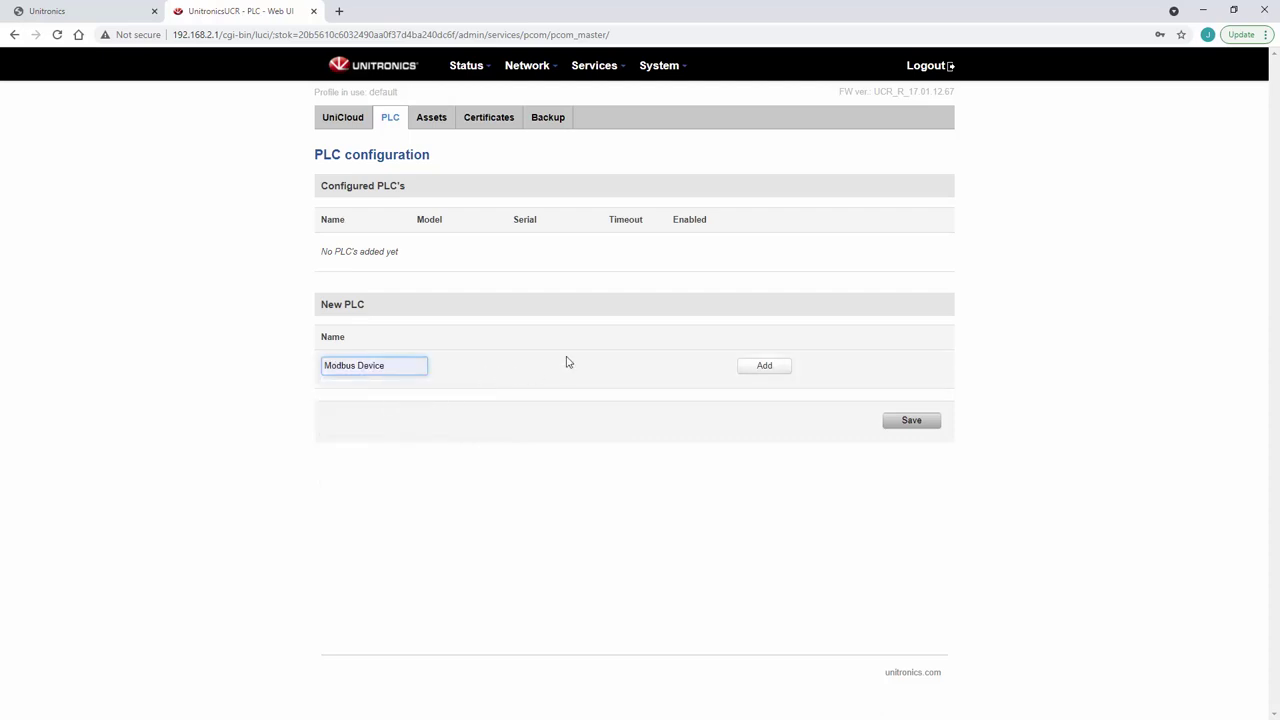
pyautogui.click(780, 374)
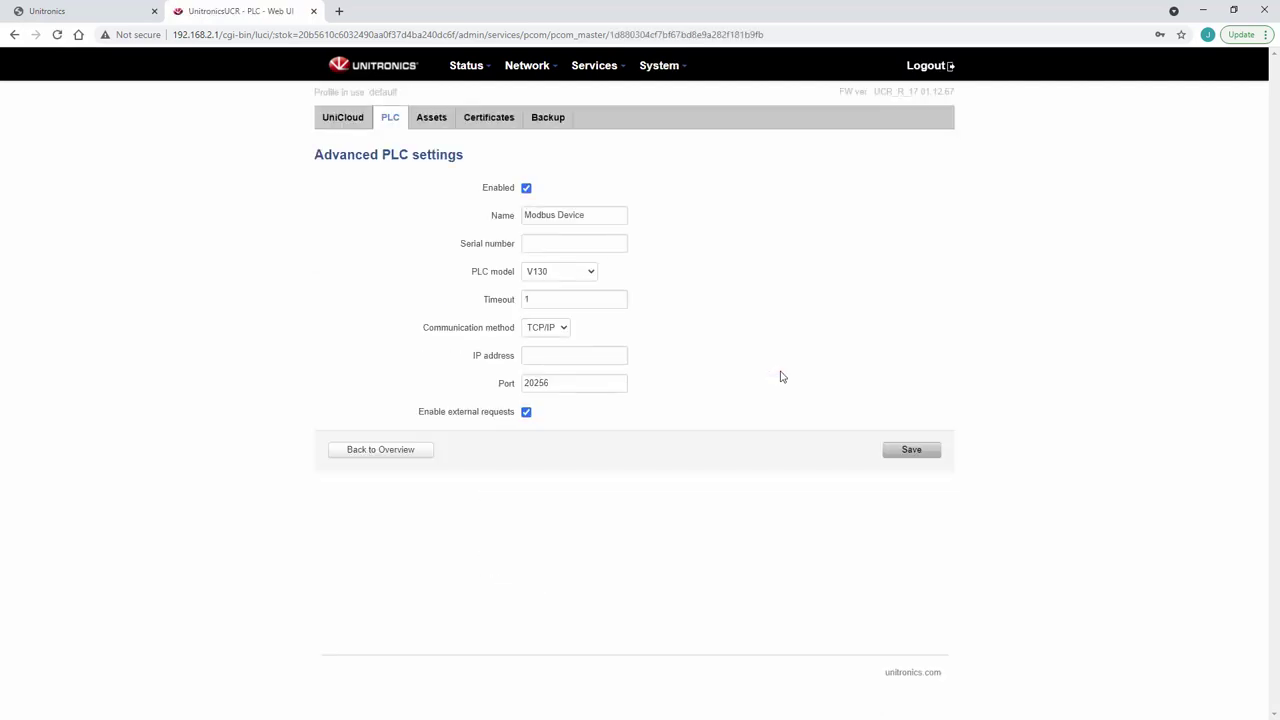
pyautogui.click(576, 245)
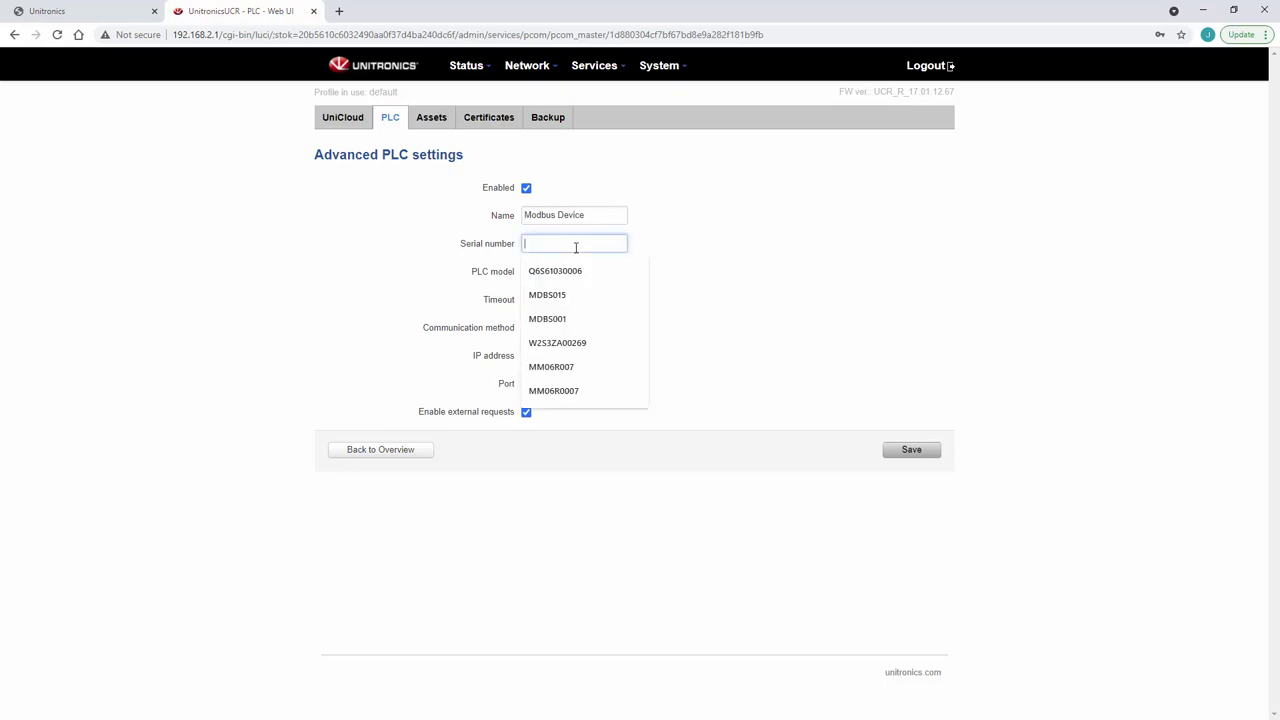
pyautogui.hotkey('ctrl', 'v')
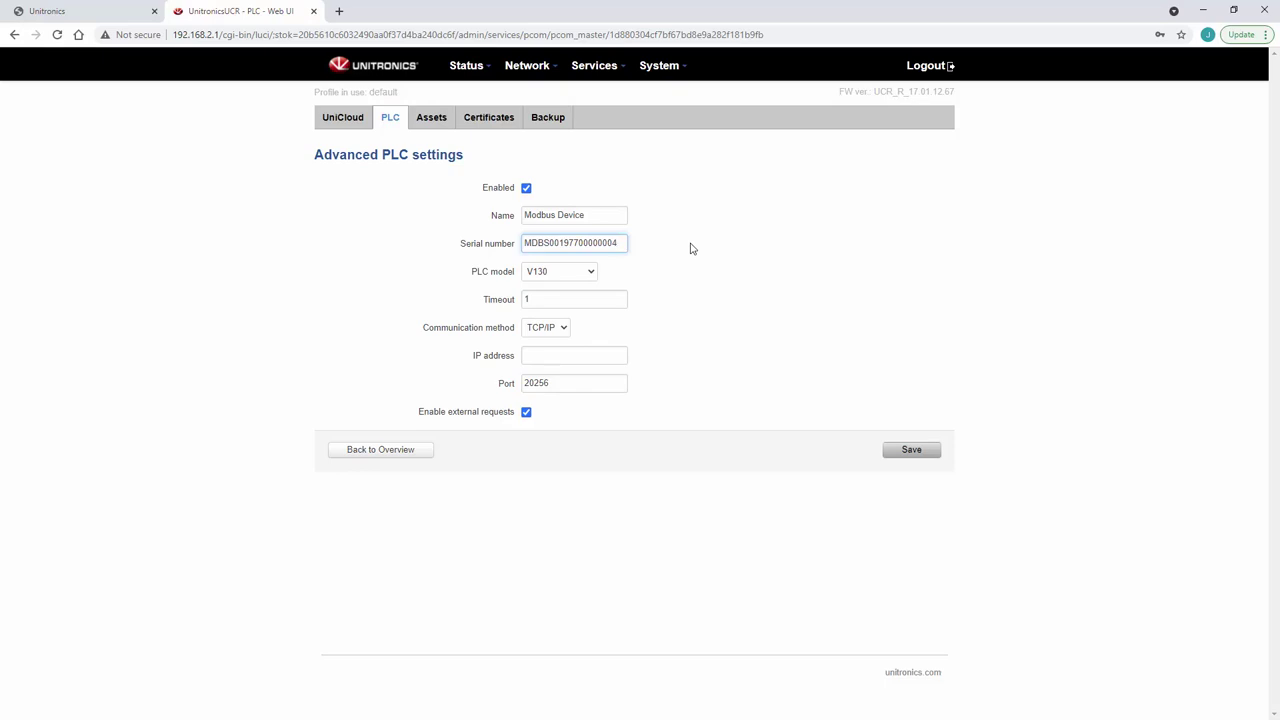
pyautogui.click(590, 276)
pyautogui.click(583, 406)
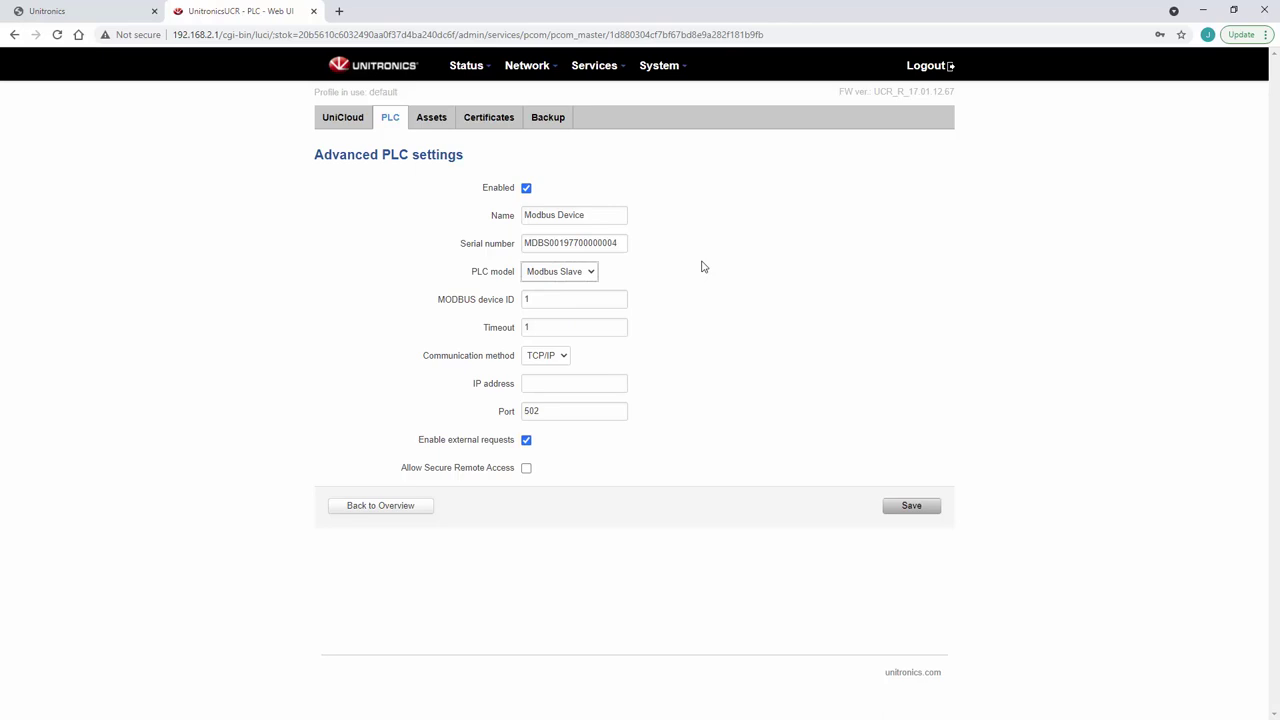
# Set the Modbus Device's IP address to 192.168.2.90 and save the PLC settings
pyautogui.click(569, 382)
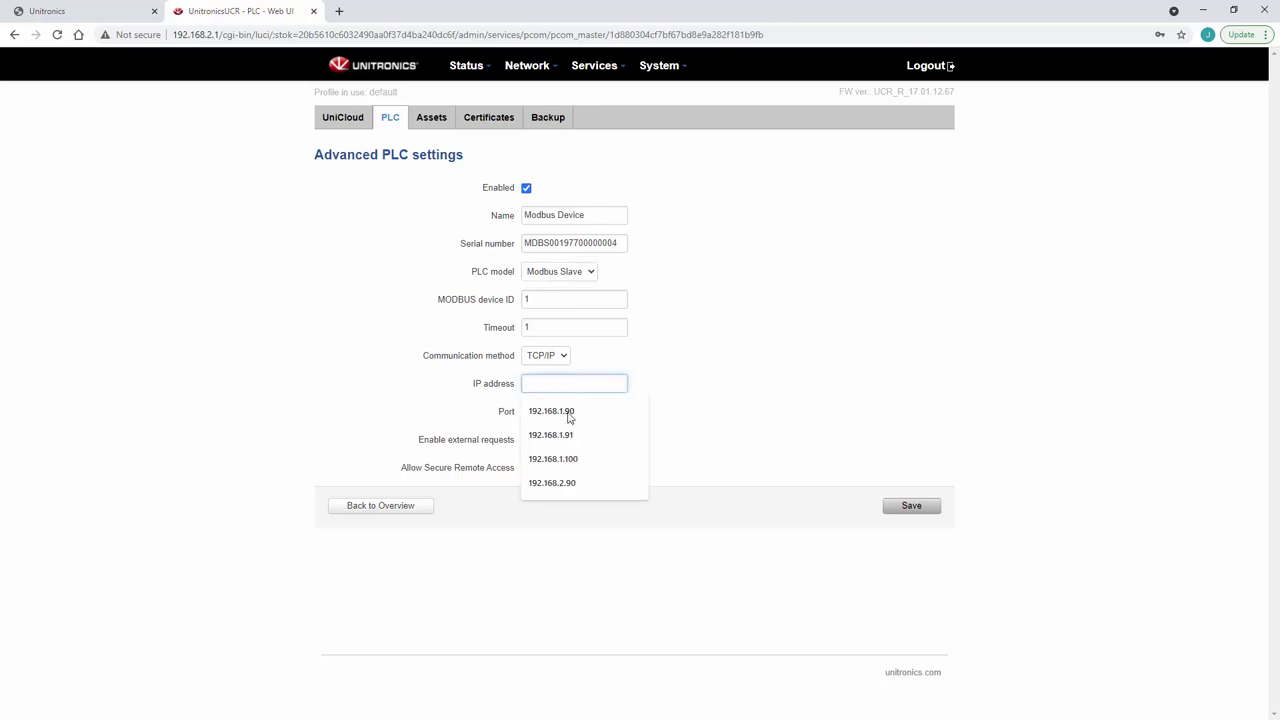
pyautogui.click(563, 485)
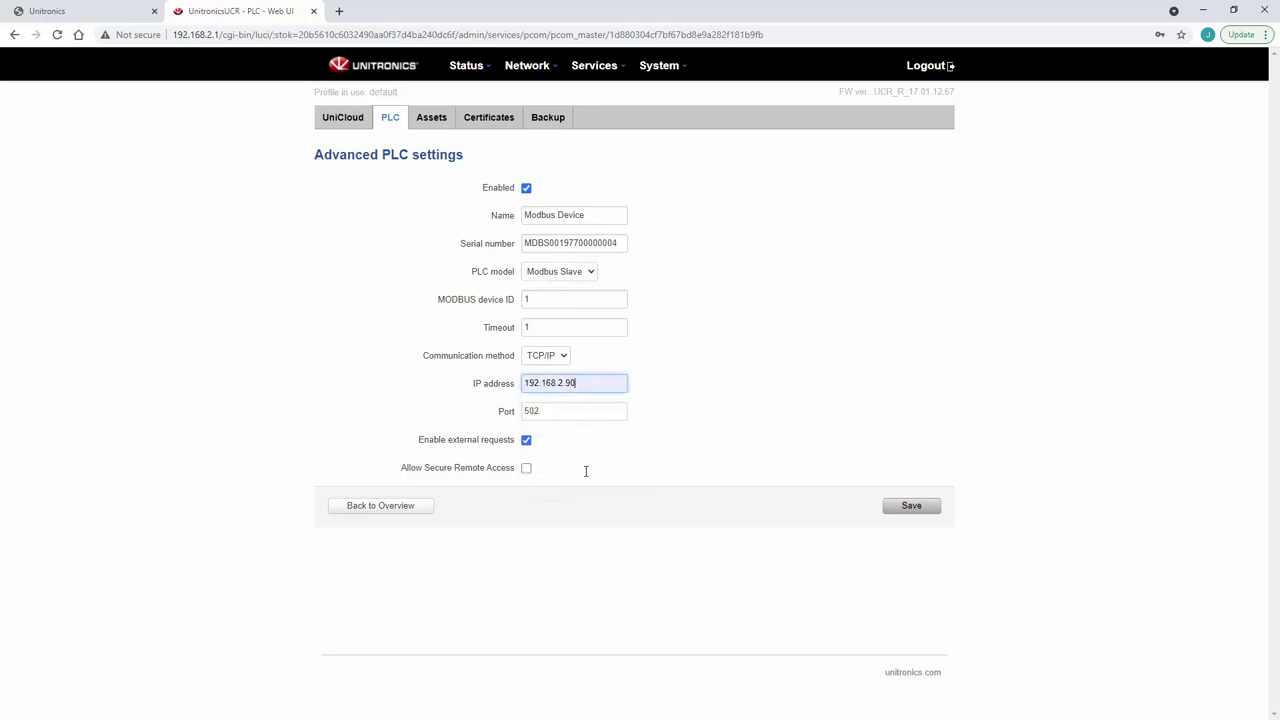
pyautogui.click(677, 390)
pyautogui.click(910, 511)
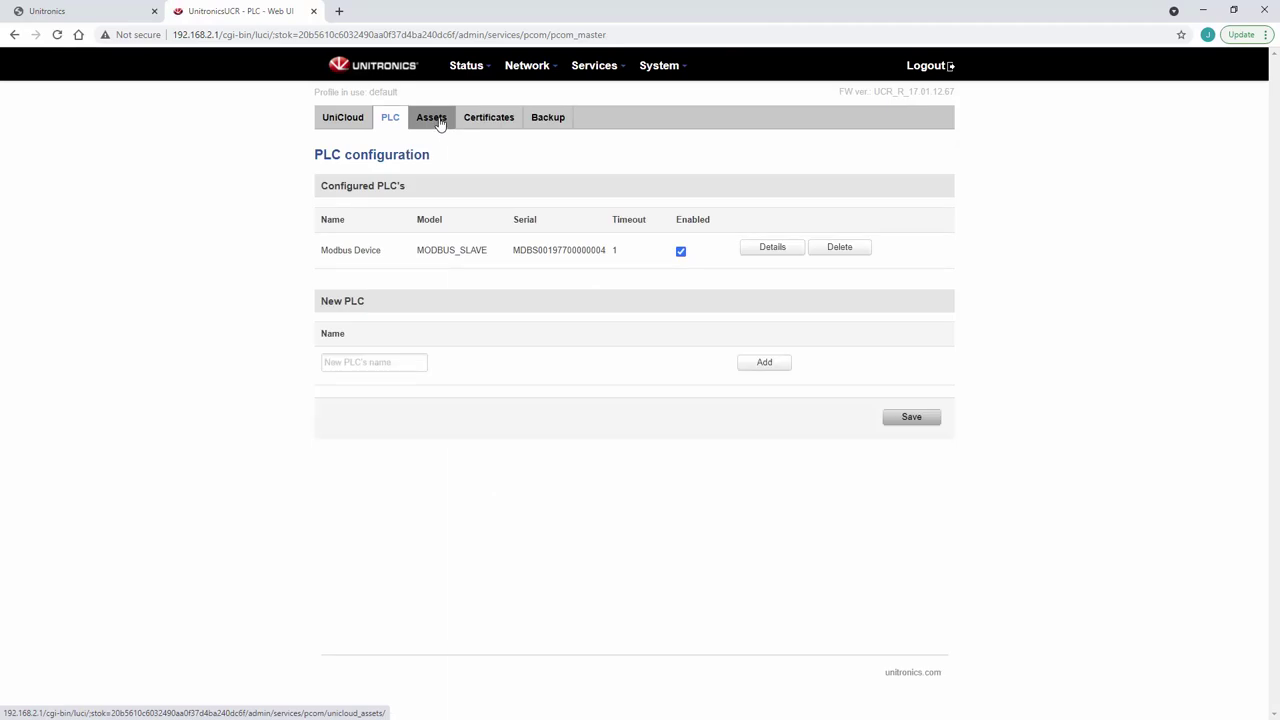
# Create a new UniCloud asset type named Modbus App in the router's asset configuration
pyautogui.click(440, 121)
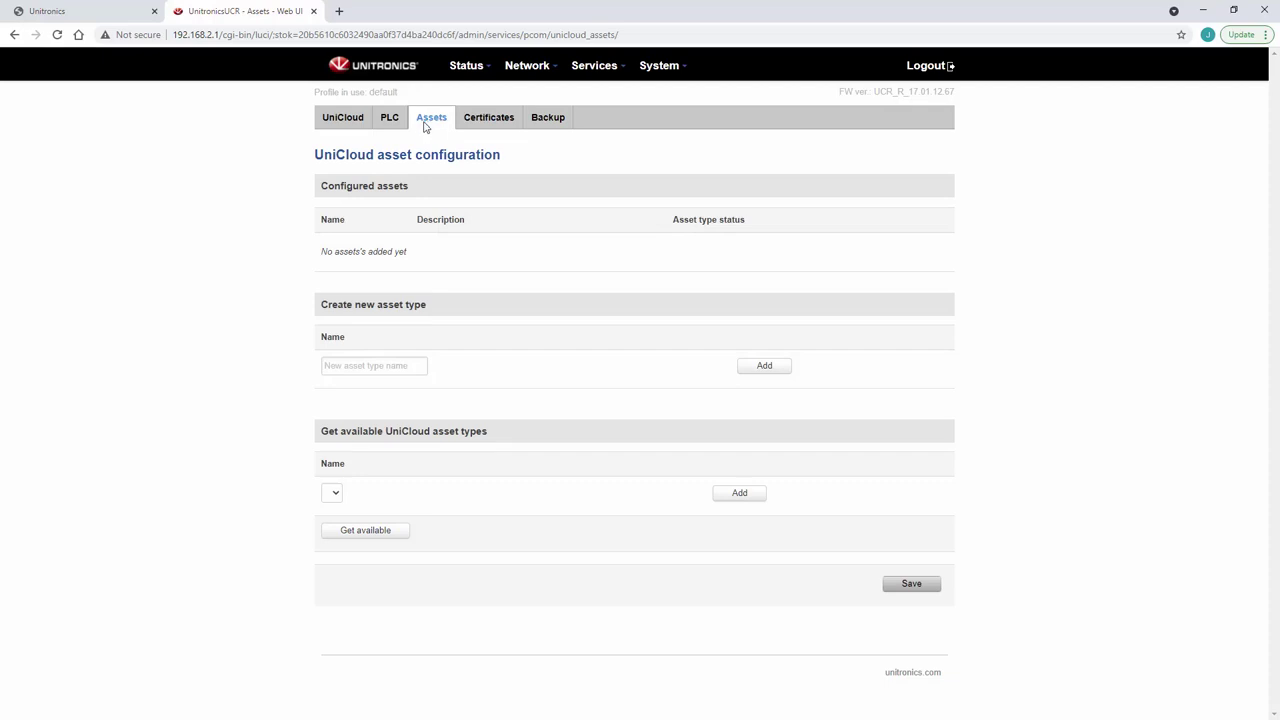
pyautogui.click(378, 366)
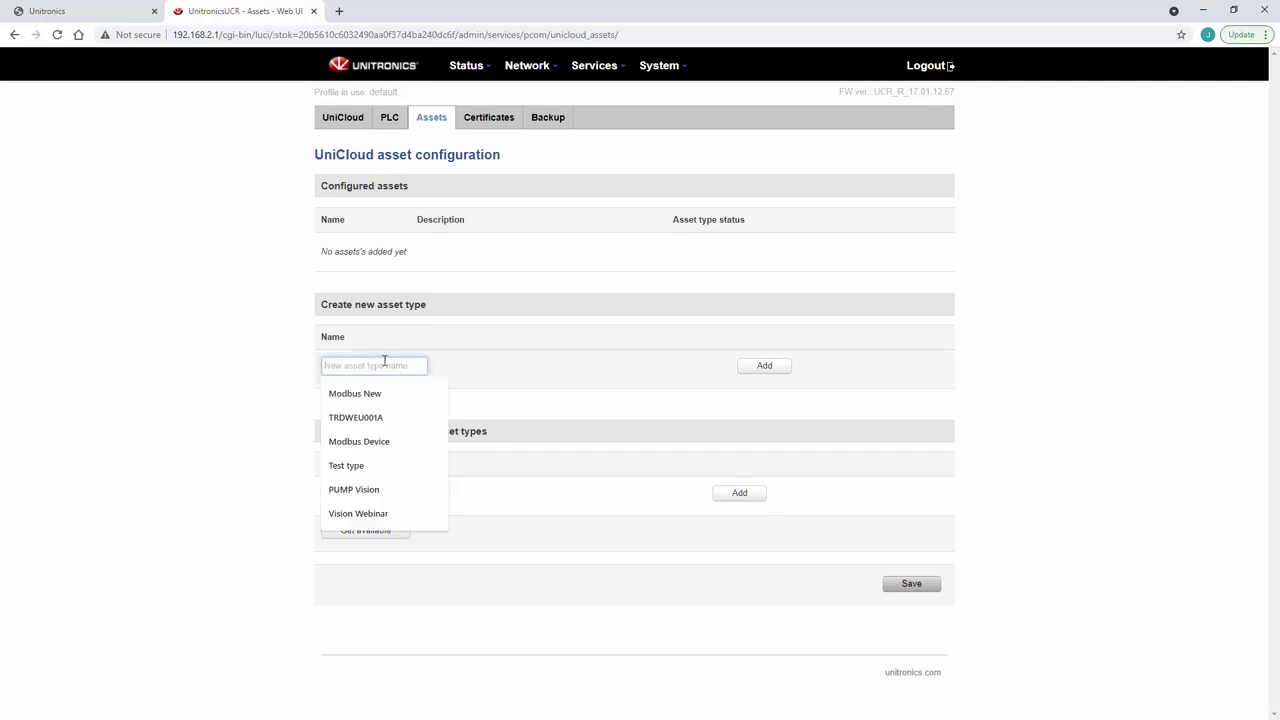
pyautogui.write('Modb')
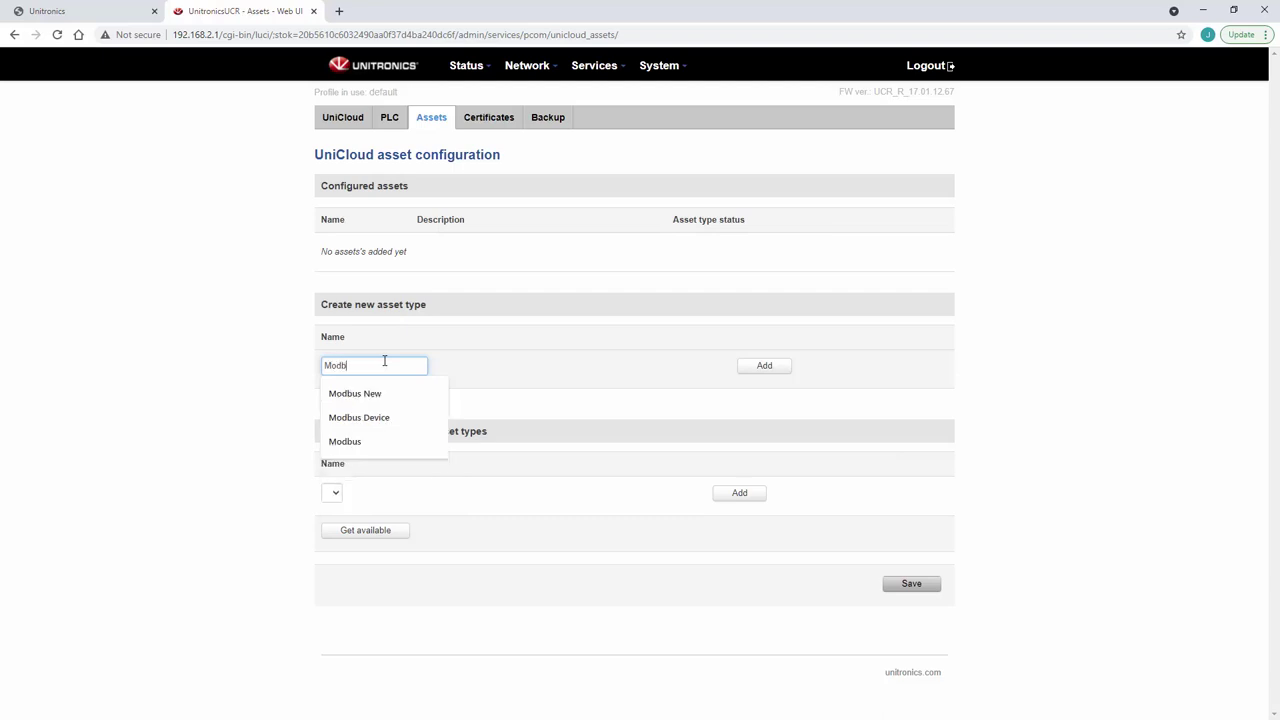
pyautogui.write('us App')
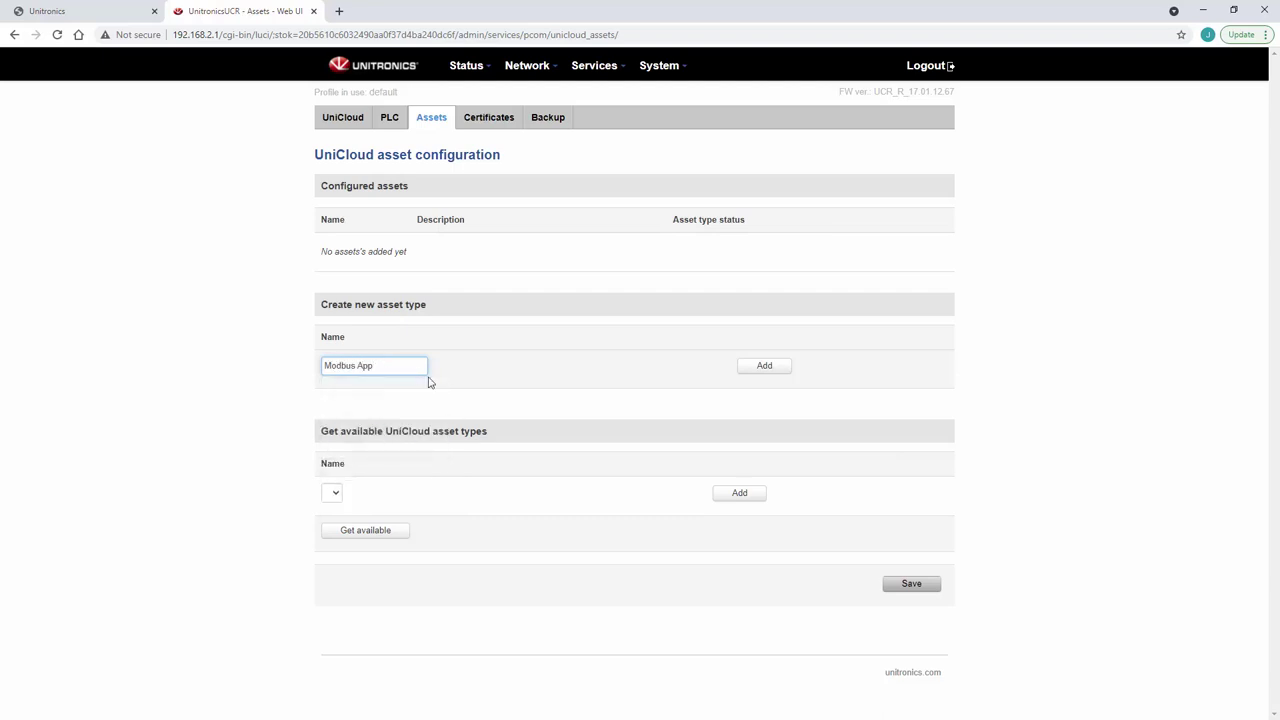
pyautogui.click(762, 370)
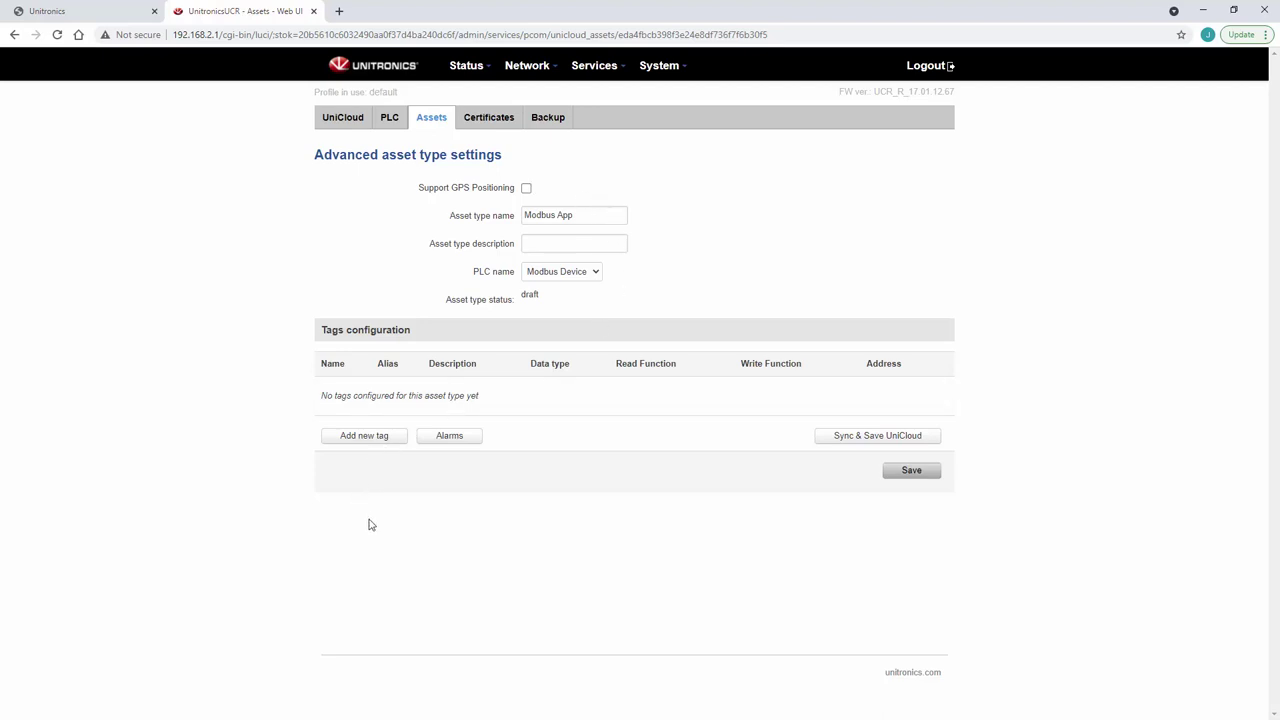
# Add a tag named Tag to the Modbus App asset type with data type 16bit INT, high byte first
pyautogui.click(366, 441)
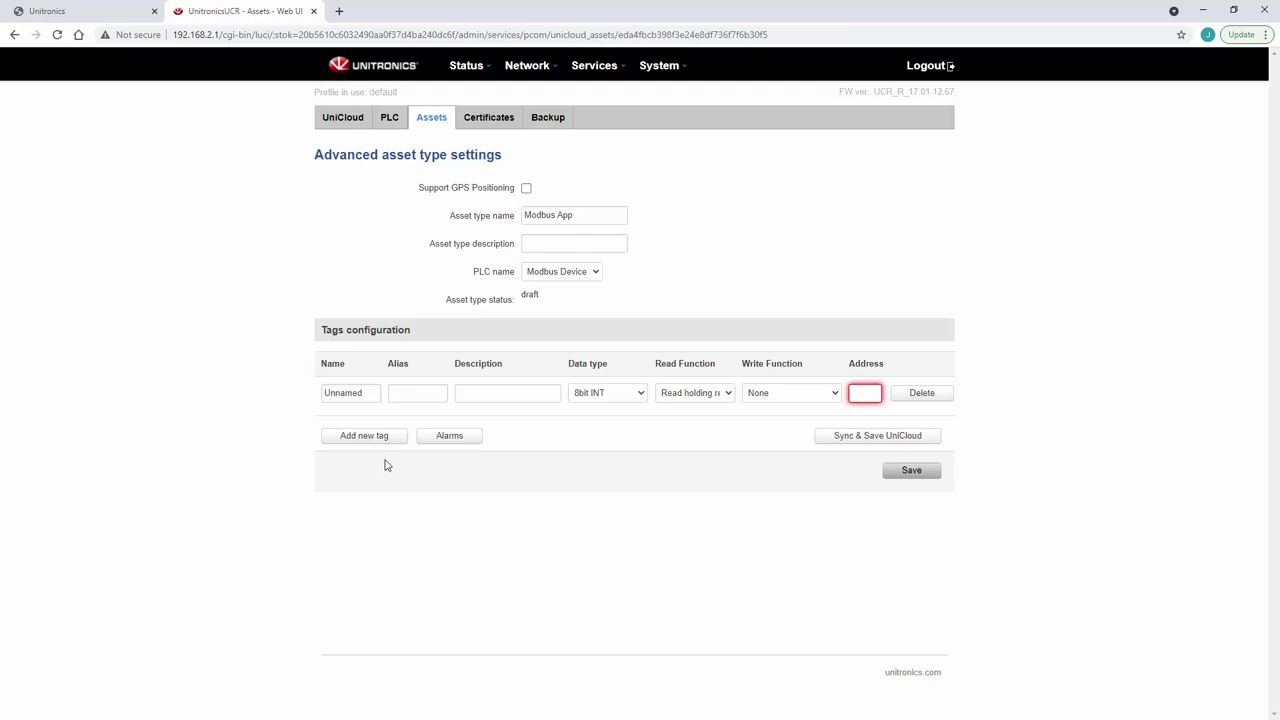
pyautogui.doubleClick(370, 400)
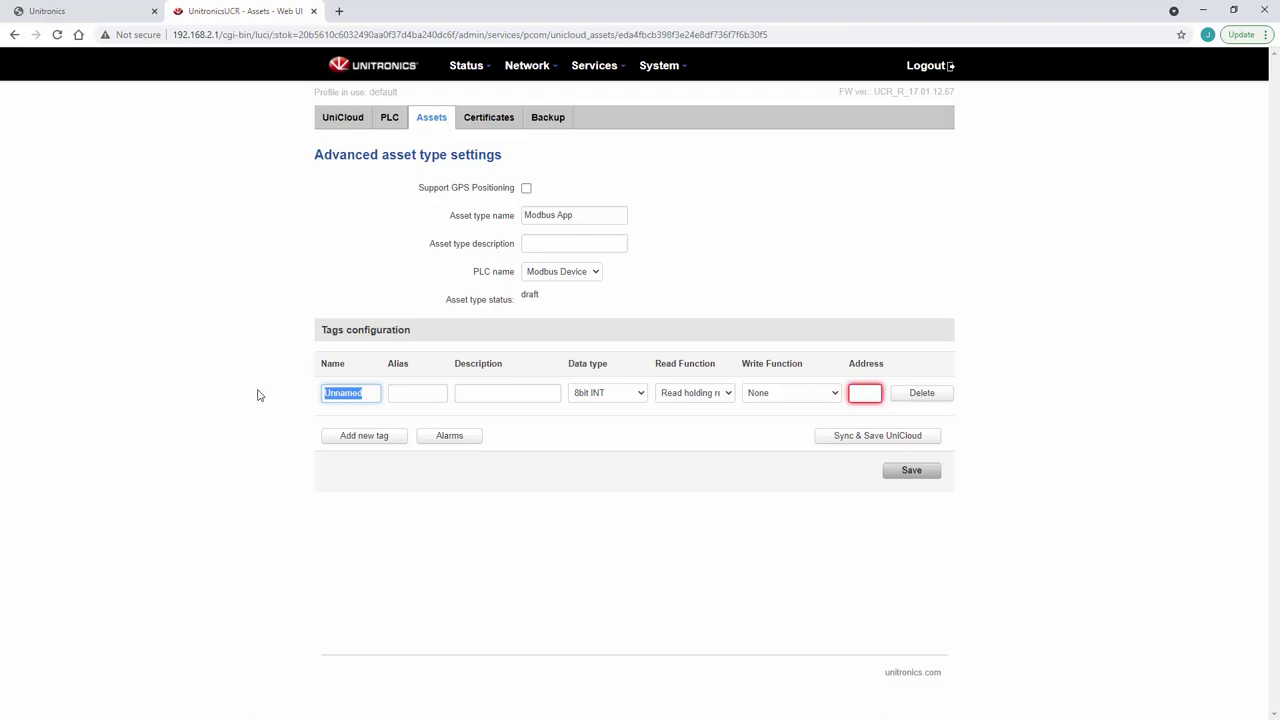
pyautogui.write('Tag')
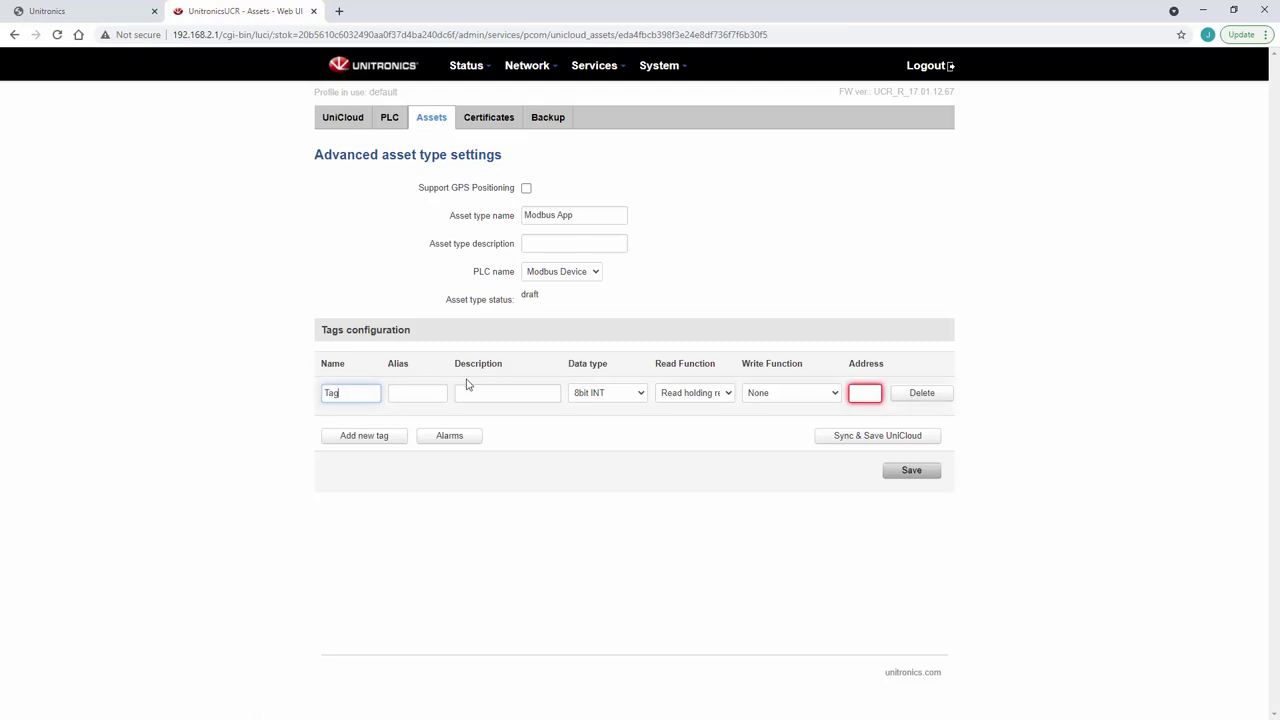
pyautogui.click(628, 393)
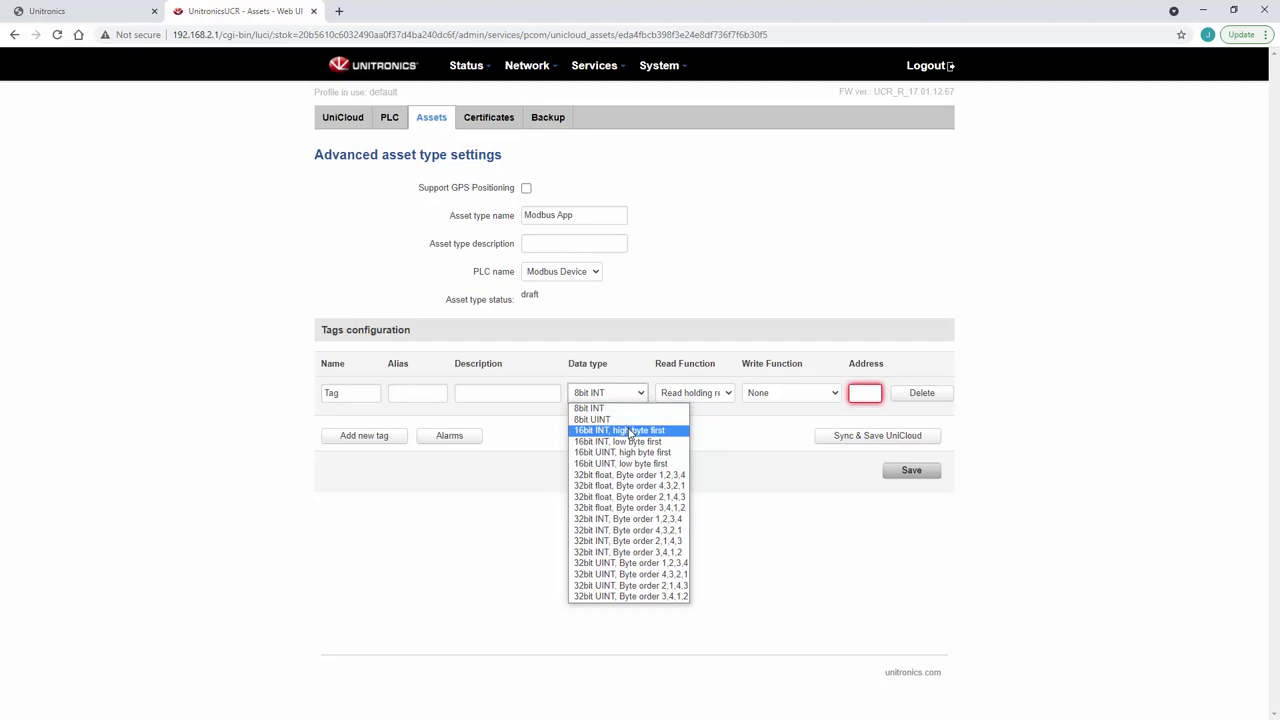
pyautogui.click(630, 431)
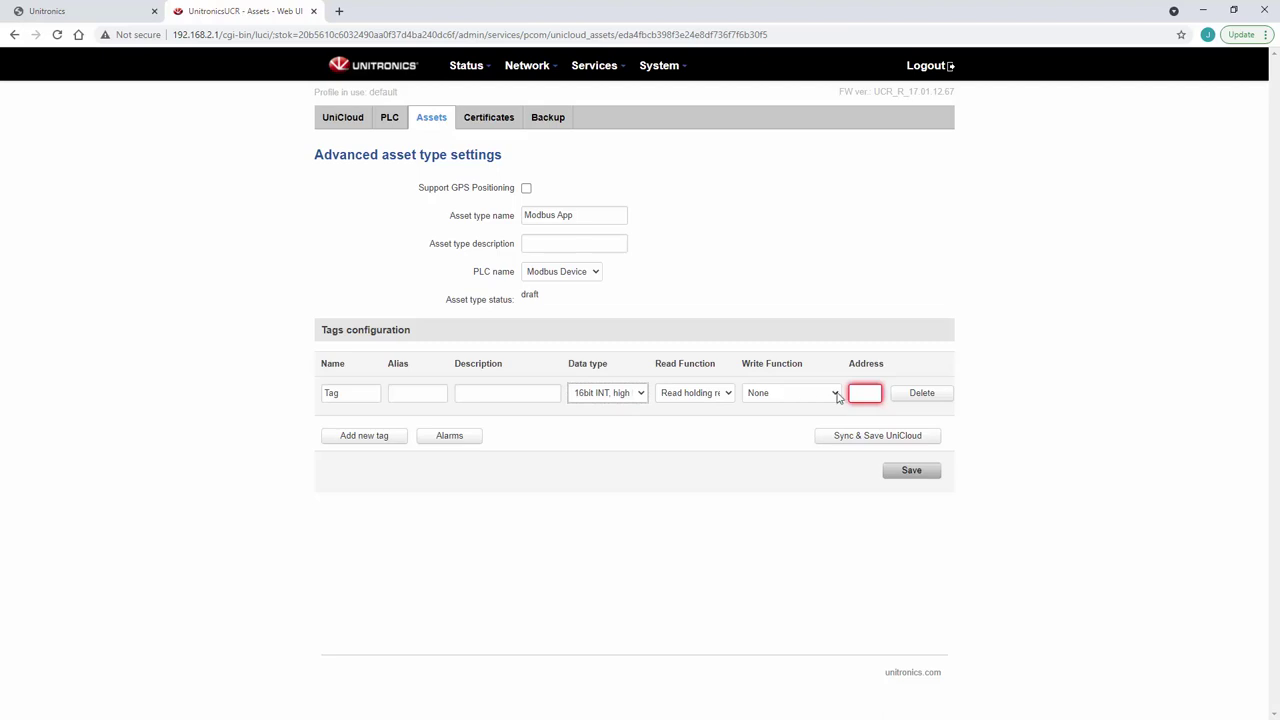
# Set the tag's address to 0, then sync the asset type with UniCloud and save it
pyautogui.click(866, 393)
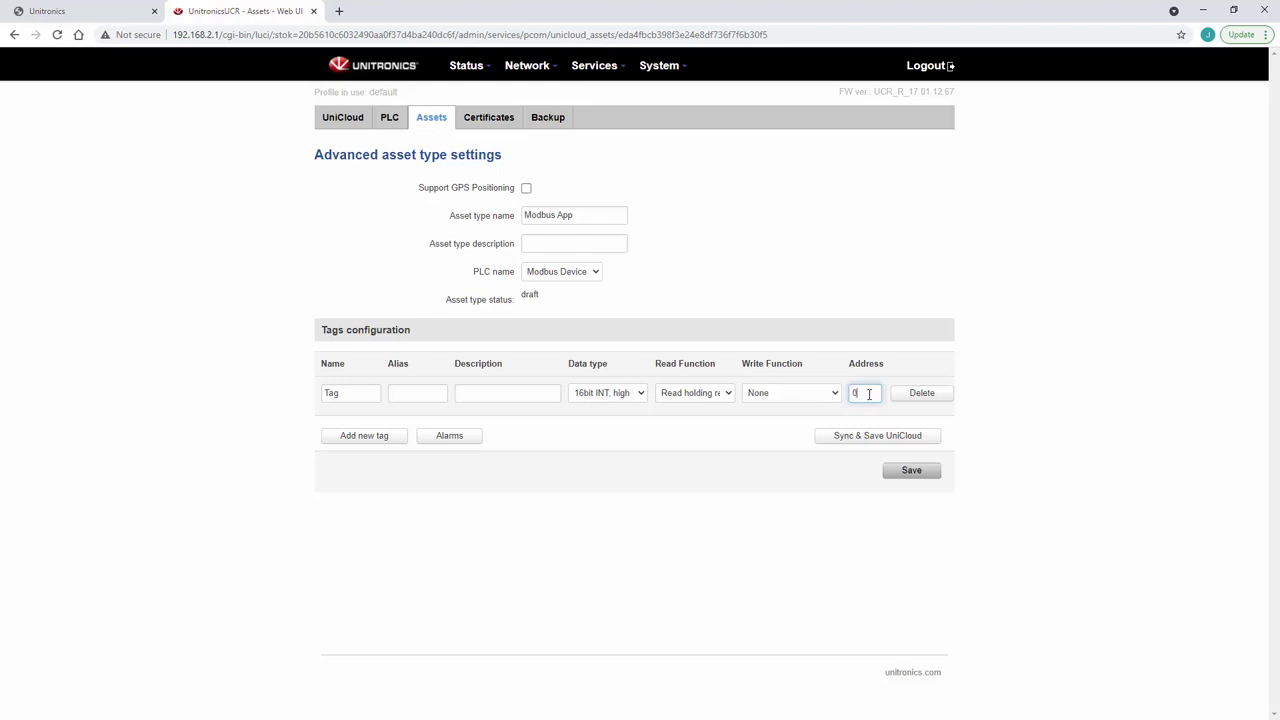
pyautogui.click(875, 437)
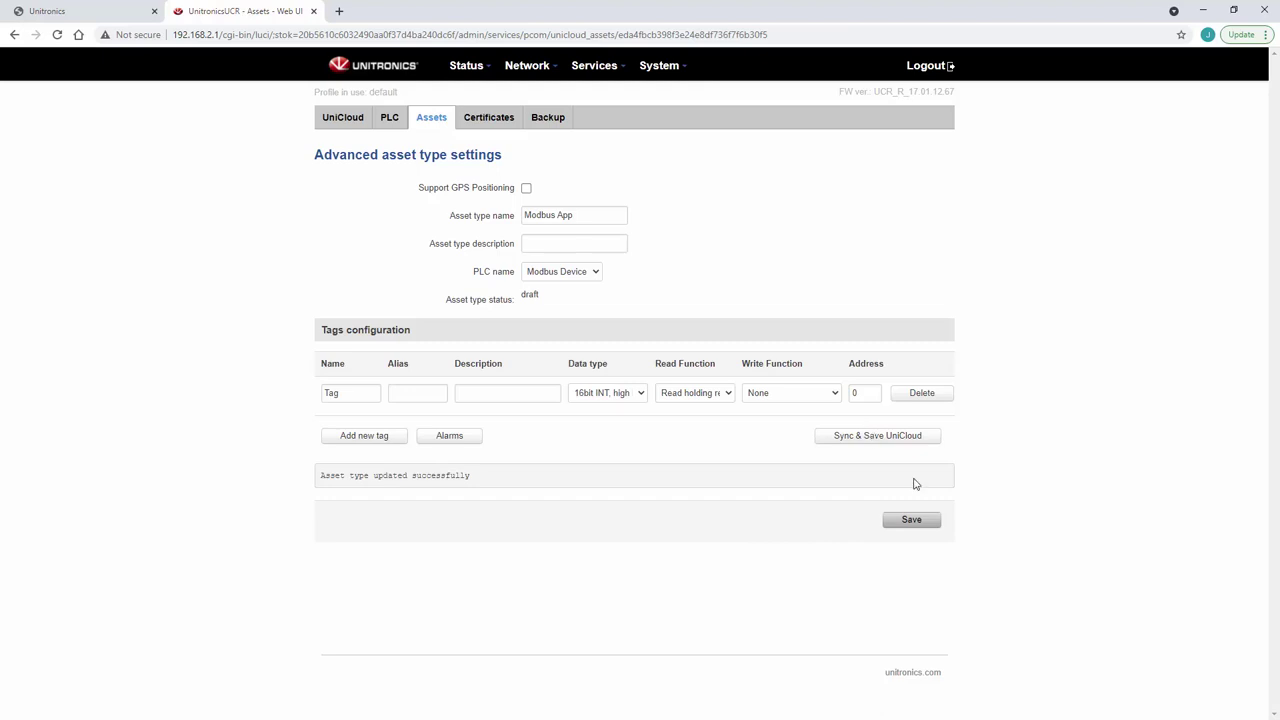
pyautogui.click(922, 526)
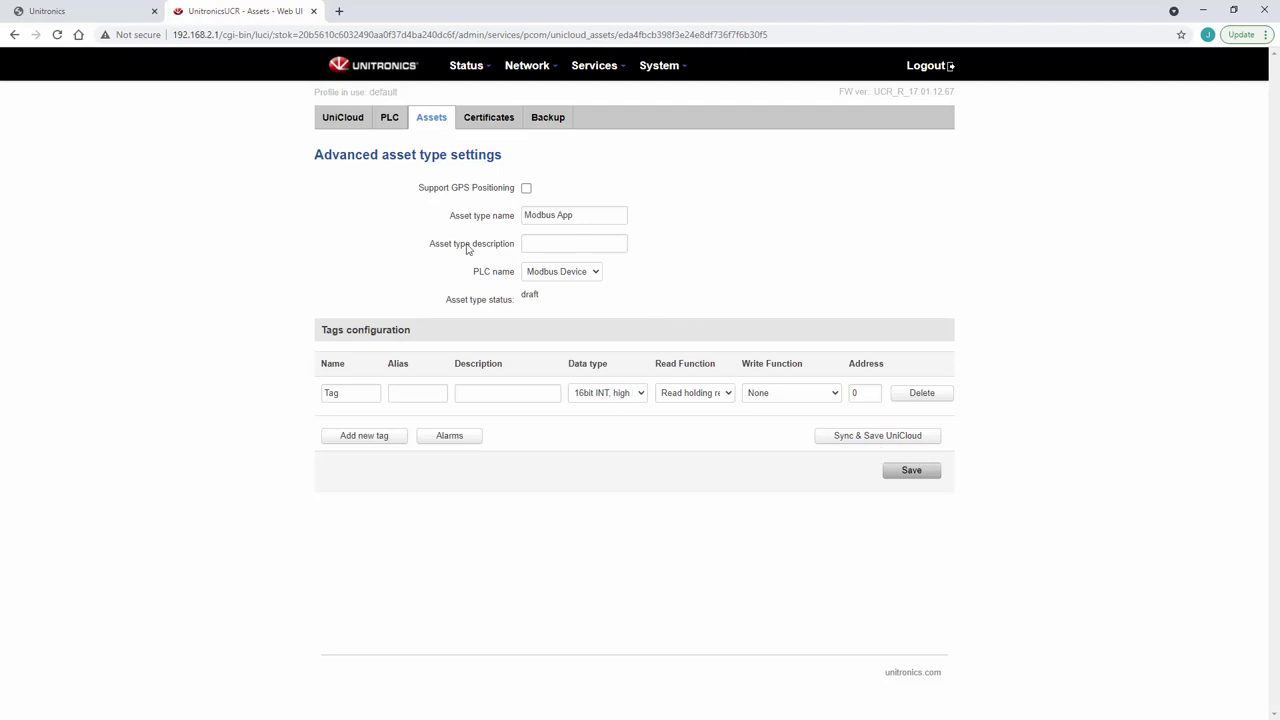
# Switch to the UniCloud site and start a new asset of type Modbus App in the assets management
pyautogui.click(110, 14)
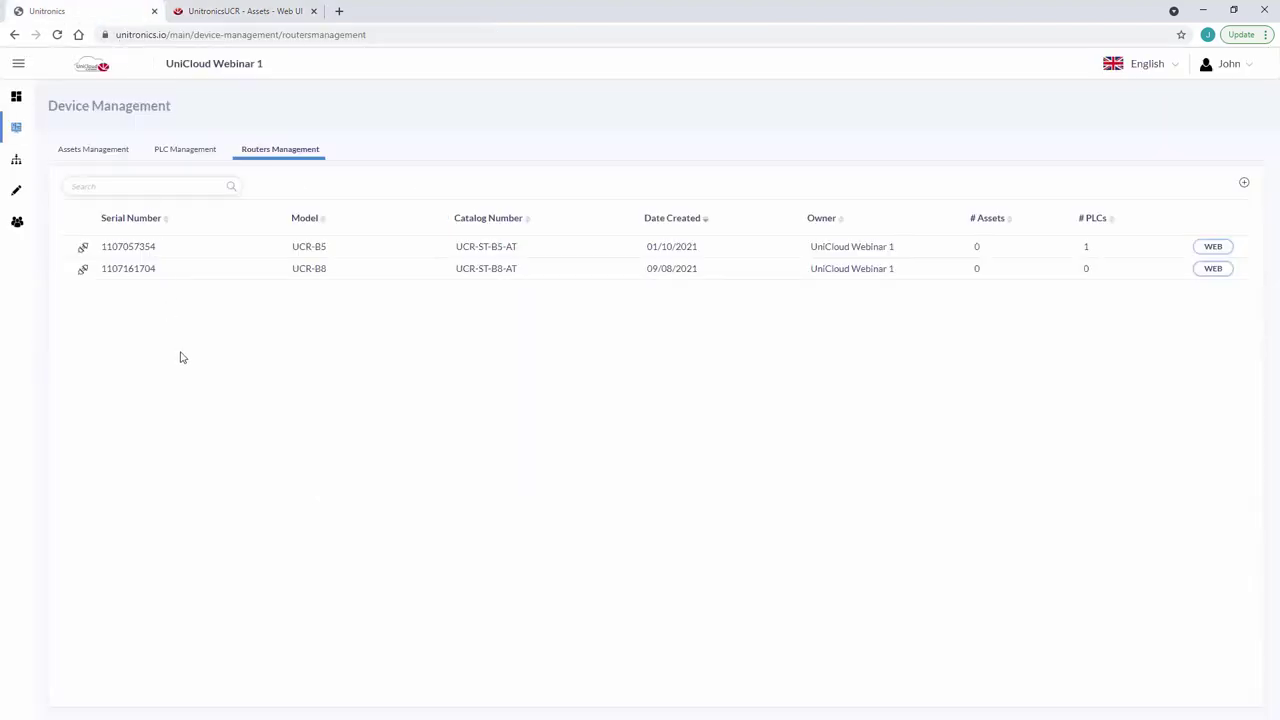
pyautogui.click(105, 157)
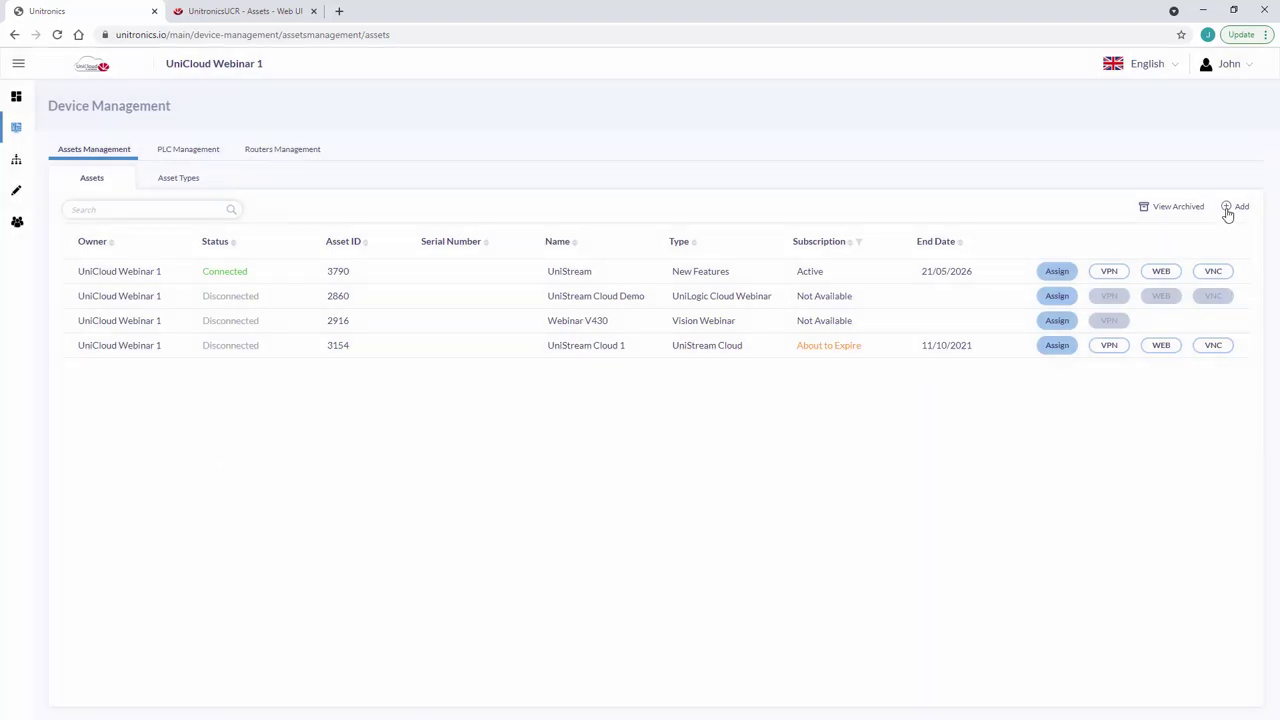
pyautogui.click(1228, 213)
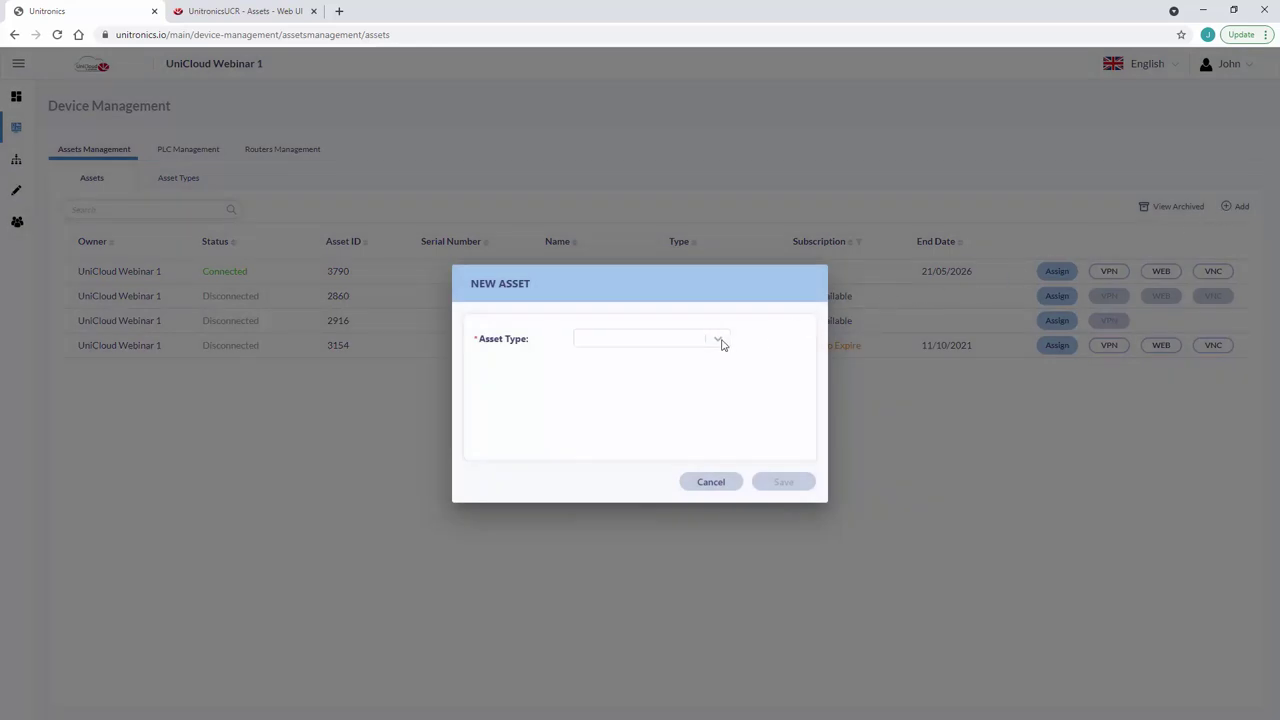
pyautogui.click(722, 343)
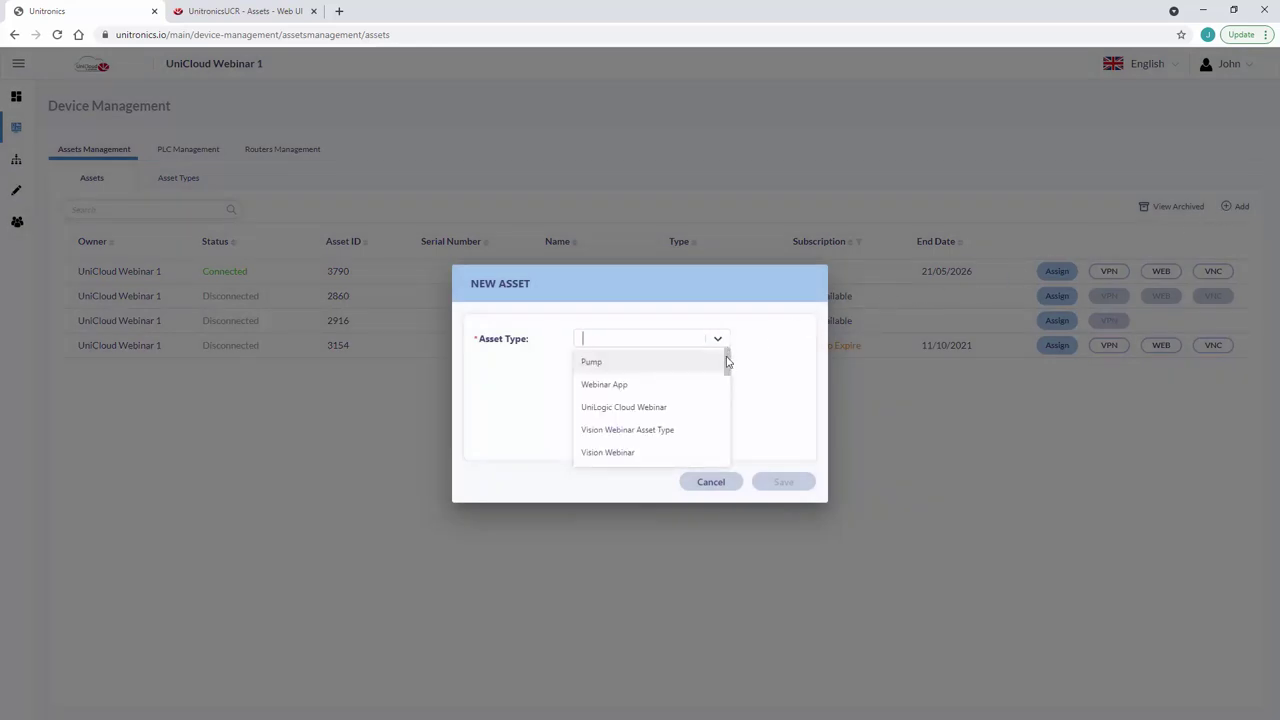
pyautogui.moveTo(726, 357); pyautogui.dragTo(731, 468)
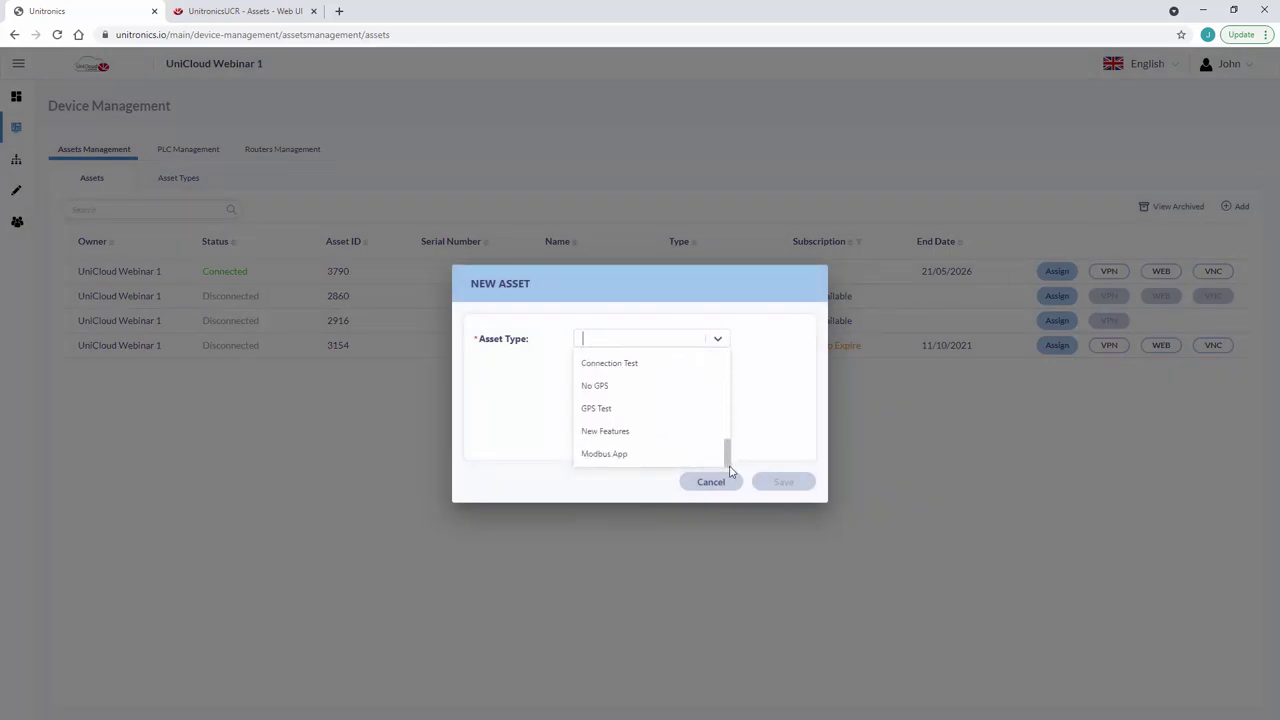
pyautogui.click(654, 462)
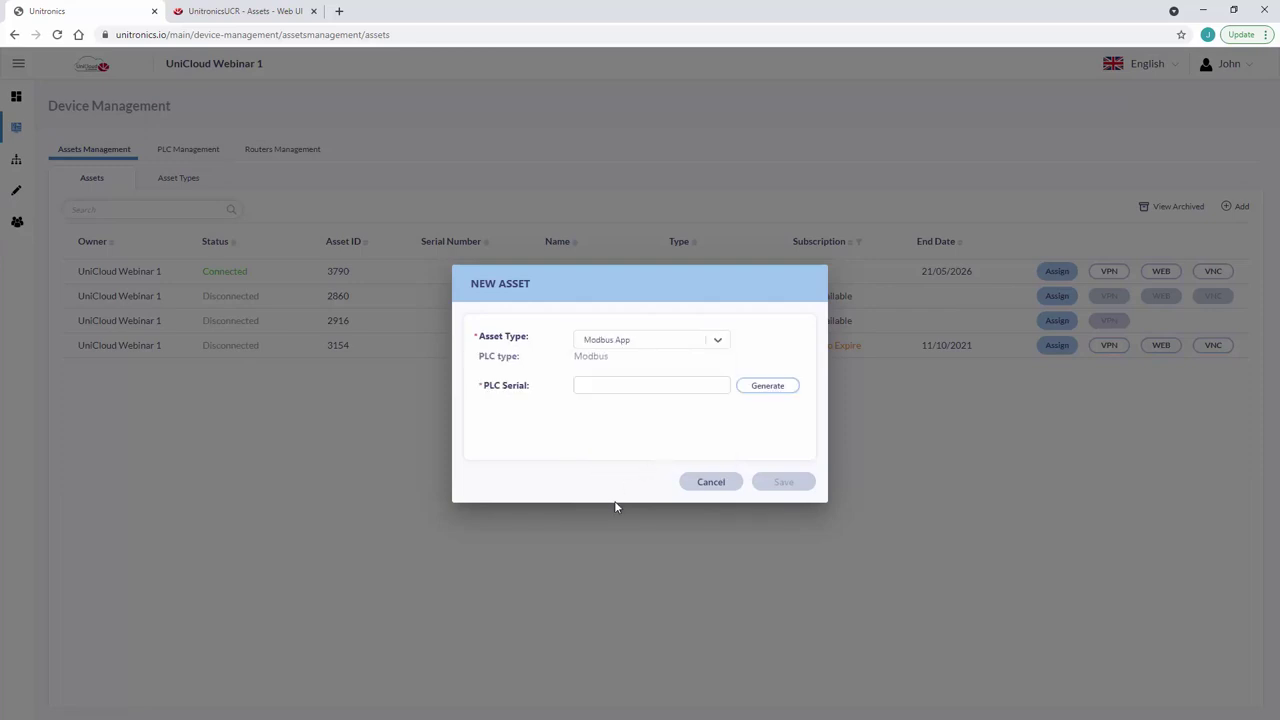
pyautogui.click(615, 384)
pyautogui.hotkey('ctrl', 'v')
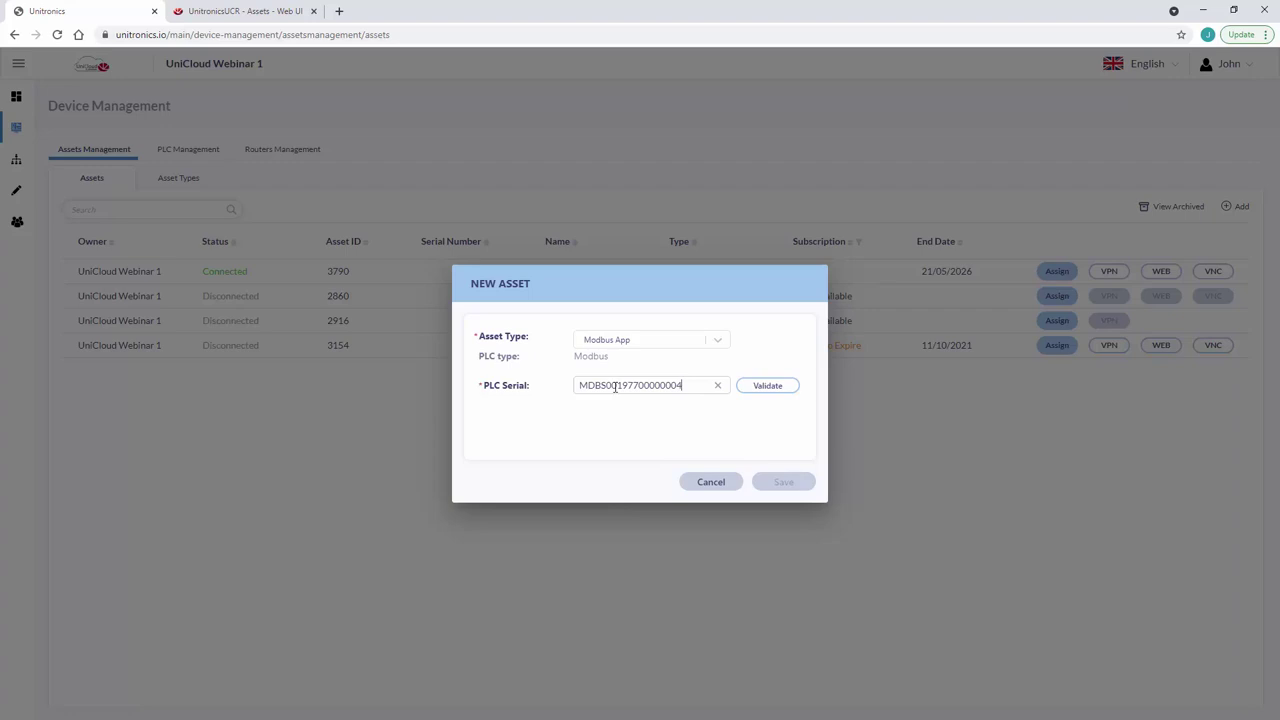
pyautogui.click(766, 389)
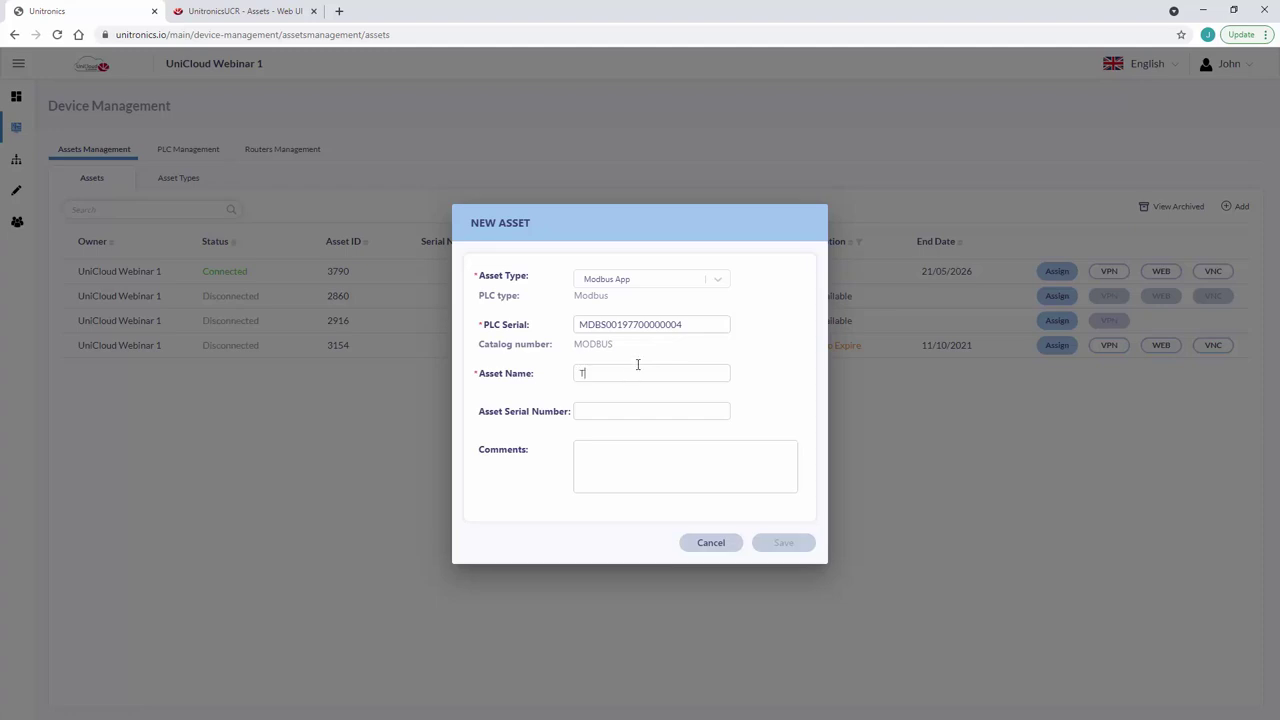
# Name the asset Third Party Controller, save it and download its certificate
pyautogui.write('hird Par')
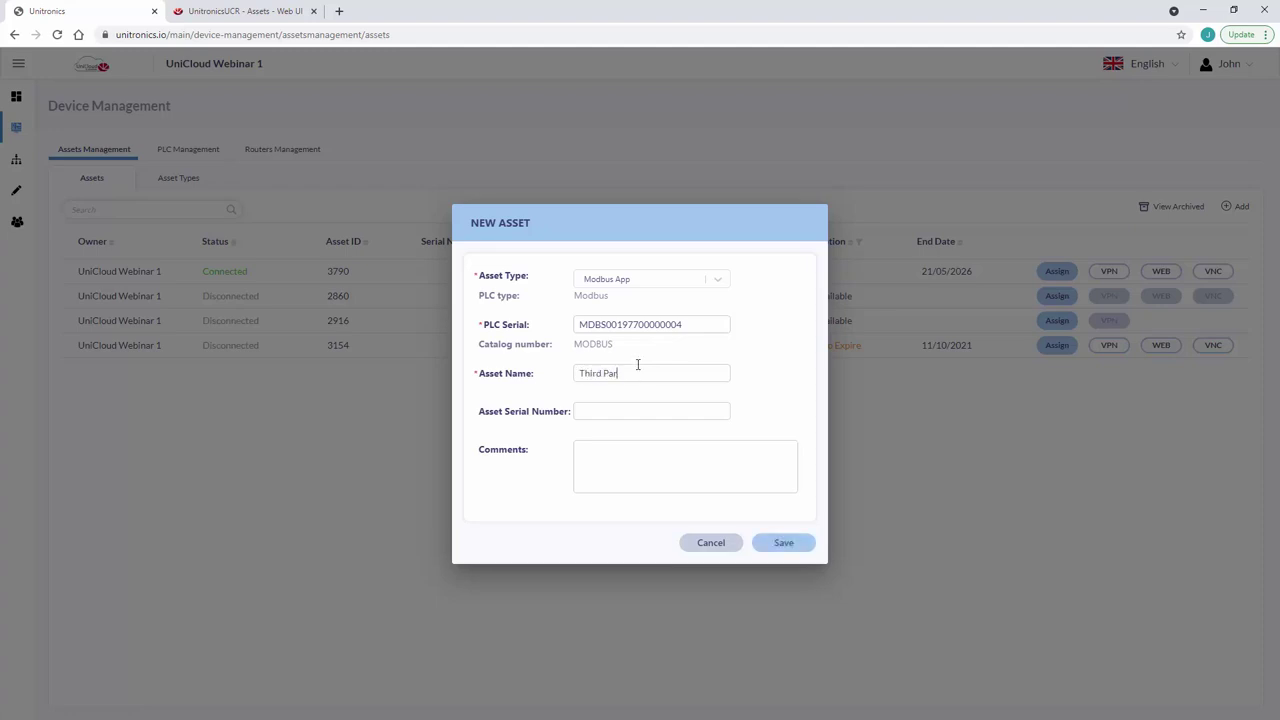
pyautogui.write('ty Controller')
pyautogui.click(784, 543)
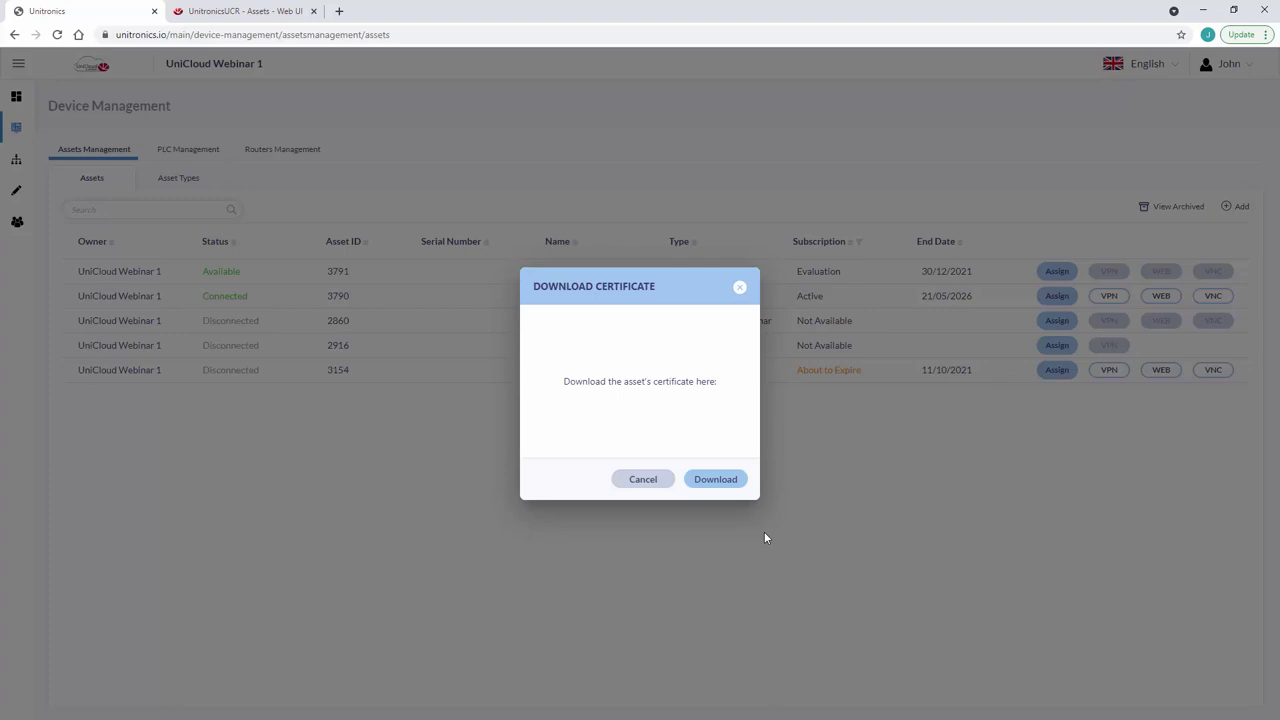
pyautogui.click(724, 481)
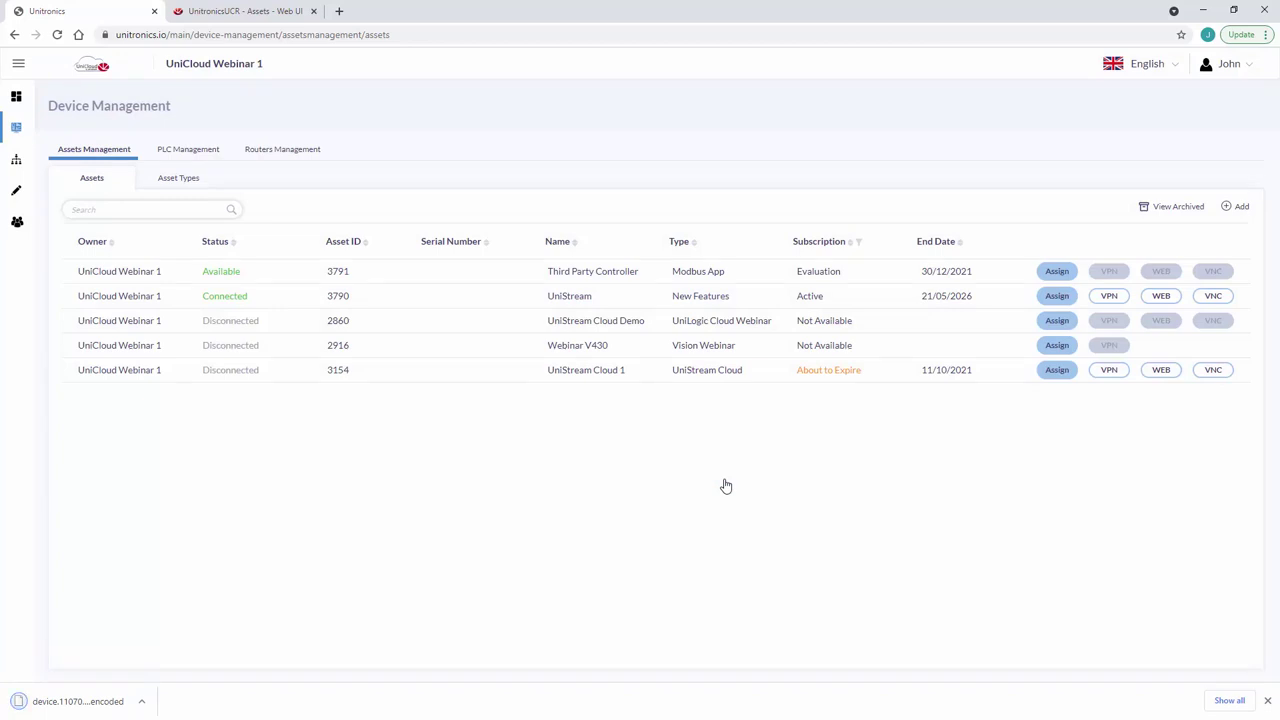
# Switch back to the UnitronicsUCR router interface and upload the certificate file device.1107057354 (9).encoded
pyautogui.click(248, 14)
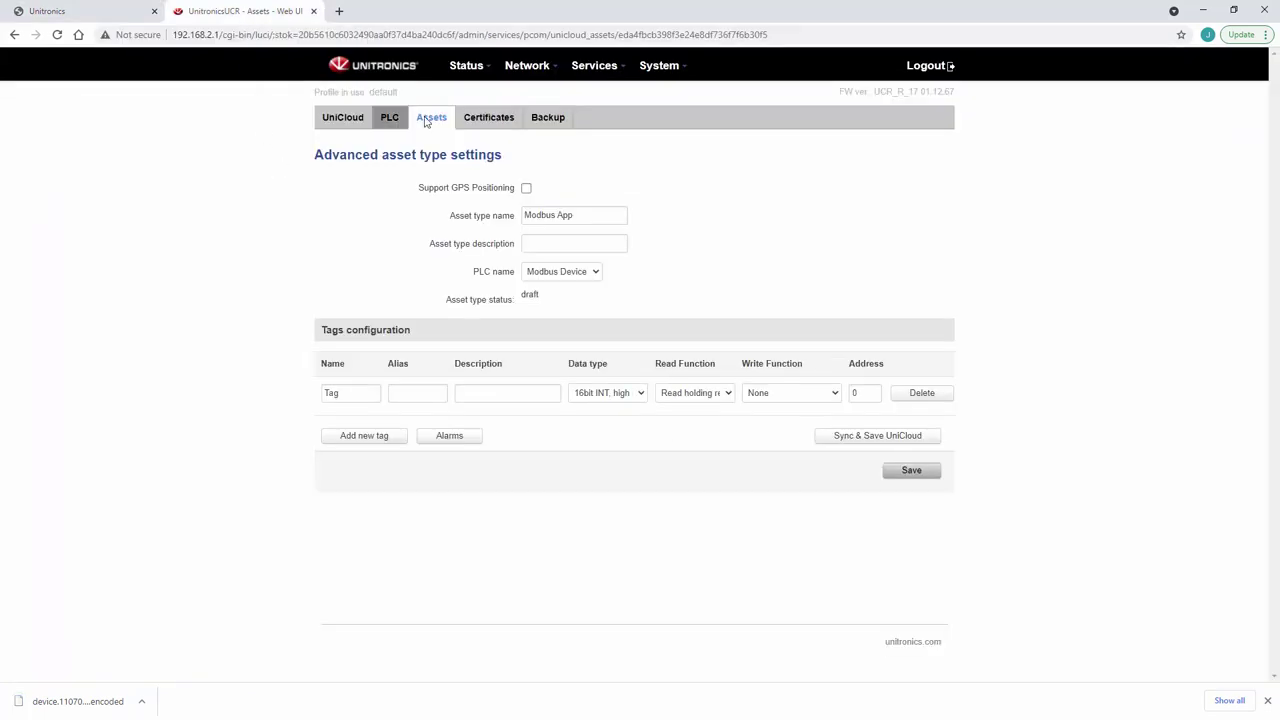
pyautogui.click(492, 128)
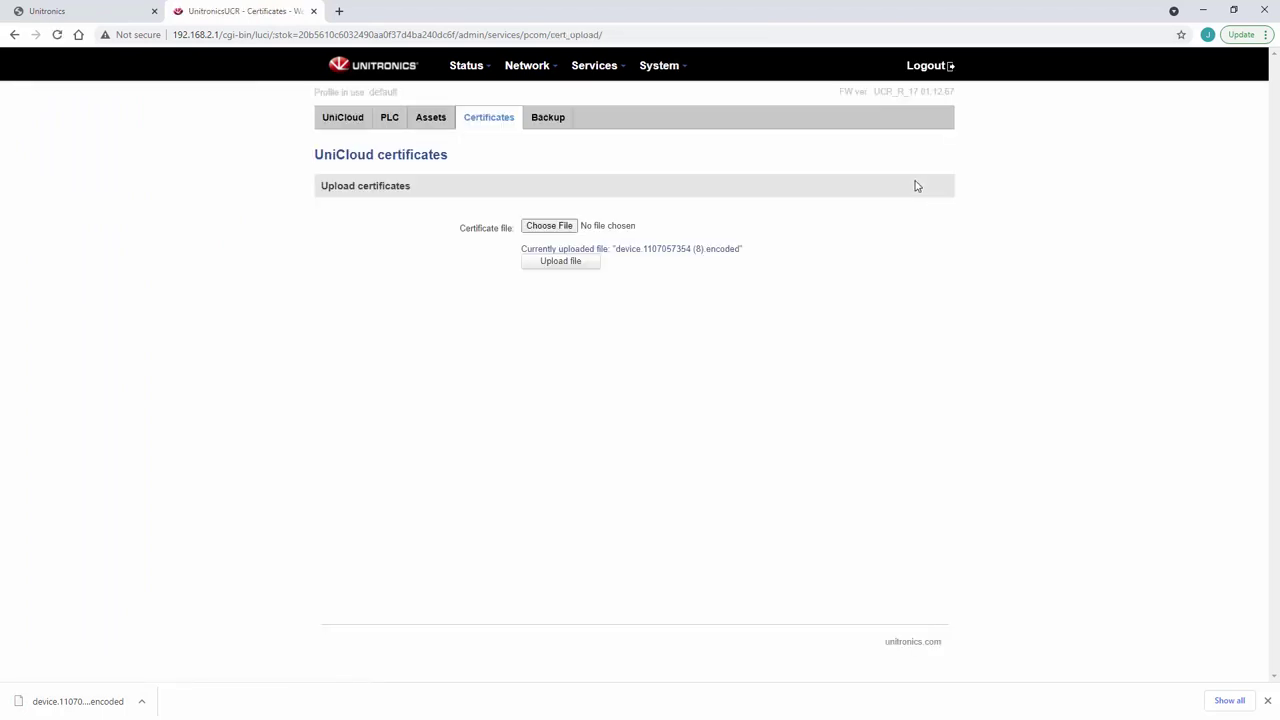
pyautogui.click(556, 230)
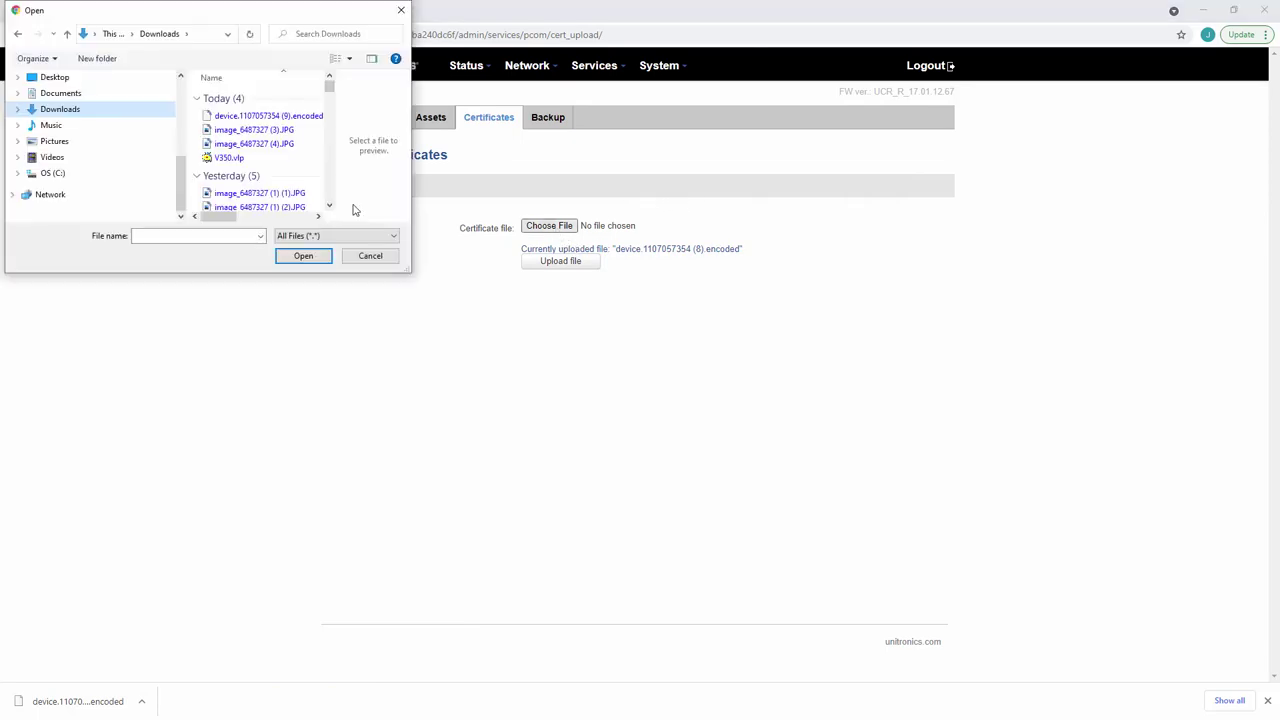
pyautogui.click(293, 117)
pyautogui.doubleClick(293, 117)
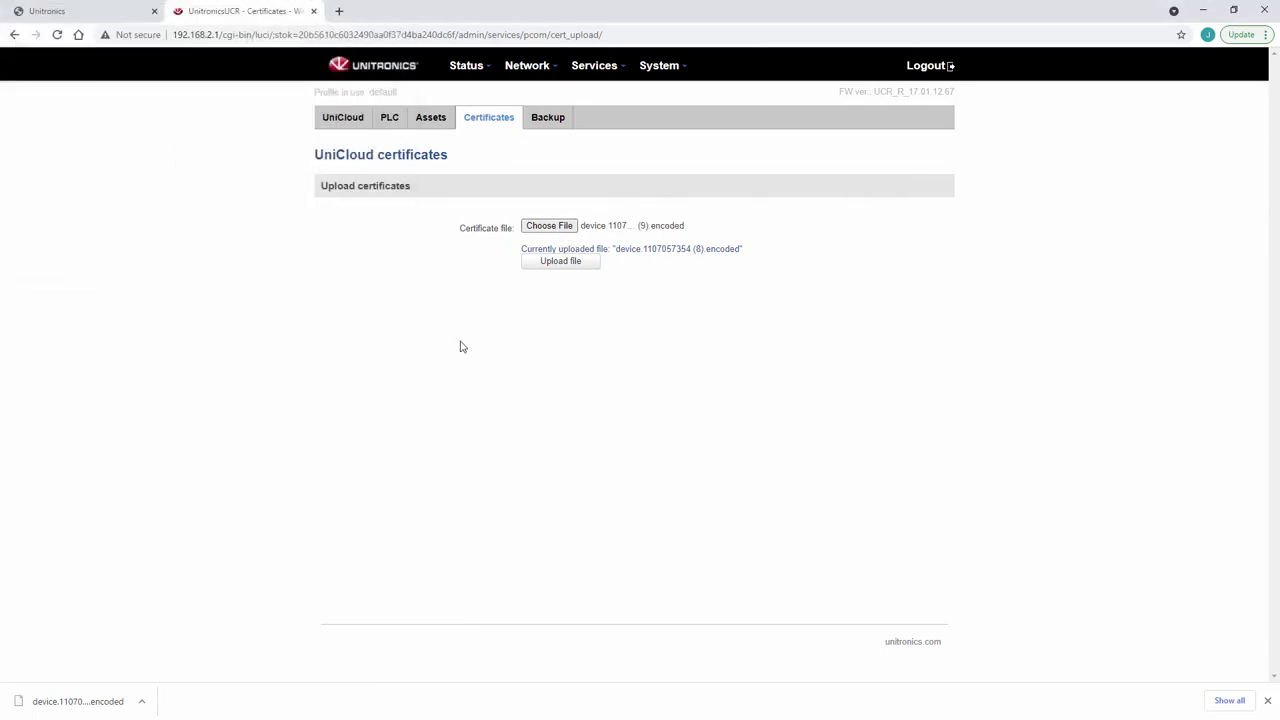
pyautogui.click(566, 262)
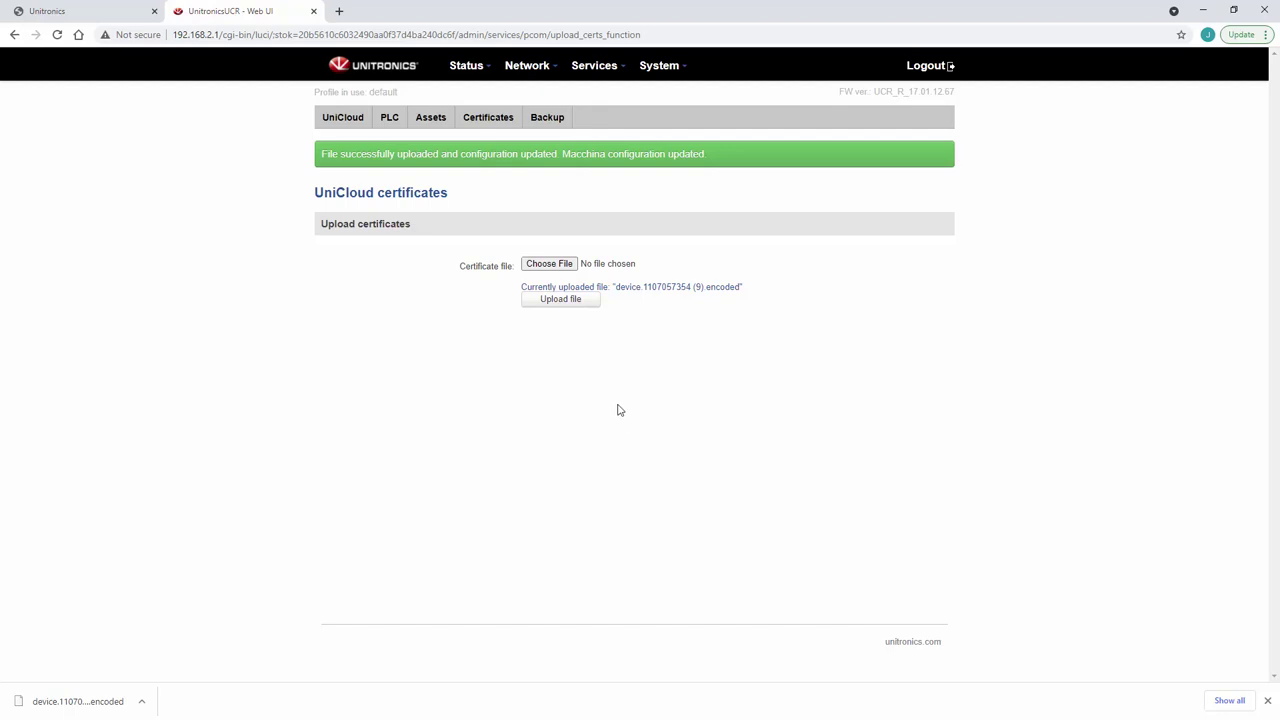
# Save the router's UniCloud configuration and switch back to the UniCloud site
pyautogui.click(352, 124)
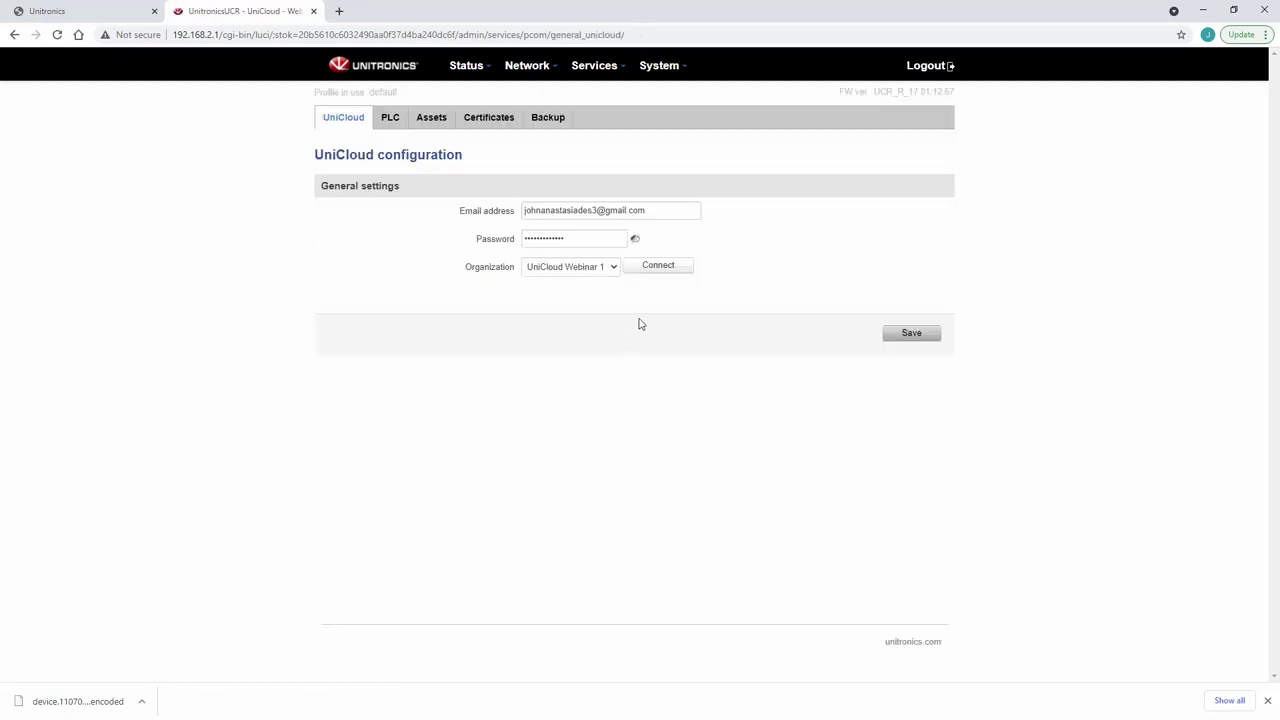
pyautogui.click(925, 336)
pyautogui.click(72, 6)
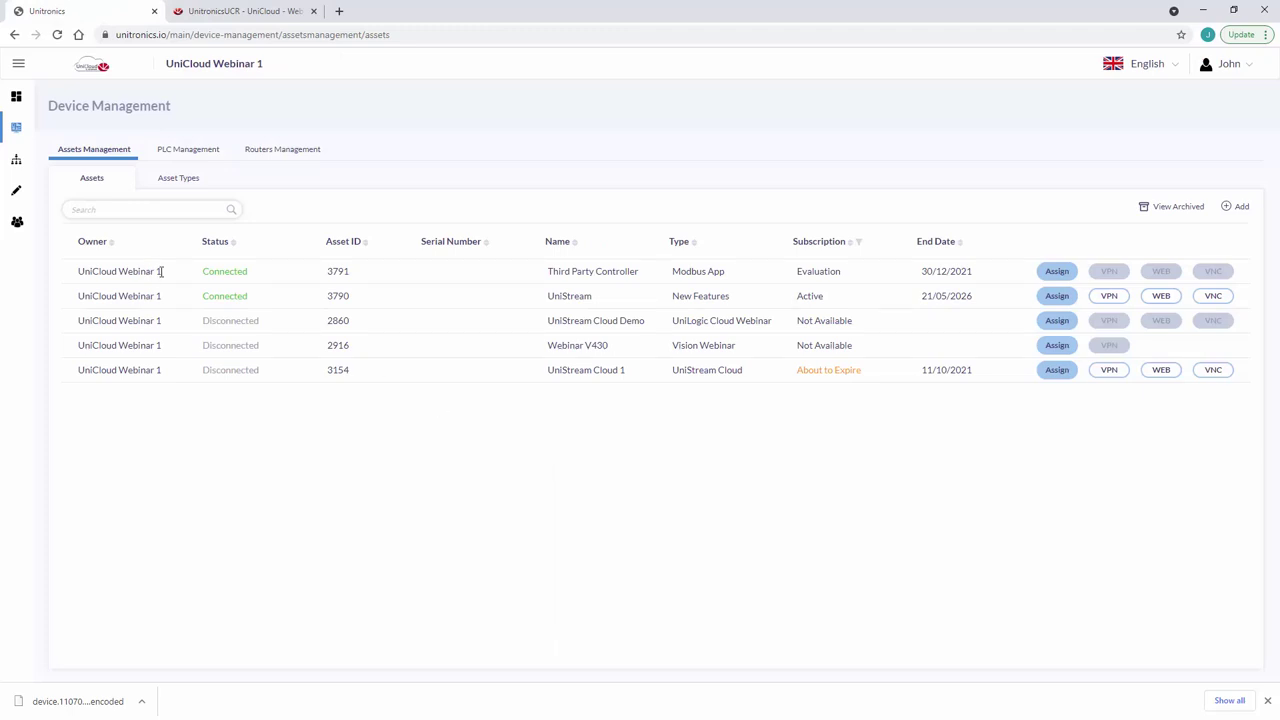
# Open the Third Party Controller asset, set its tags timer interval to 00:00:01 and accept the subscription plan change
pyautogui.click(239, 272)
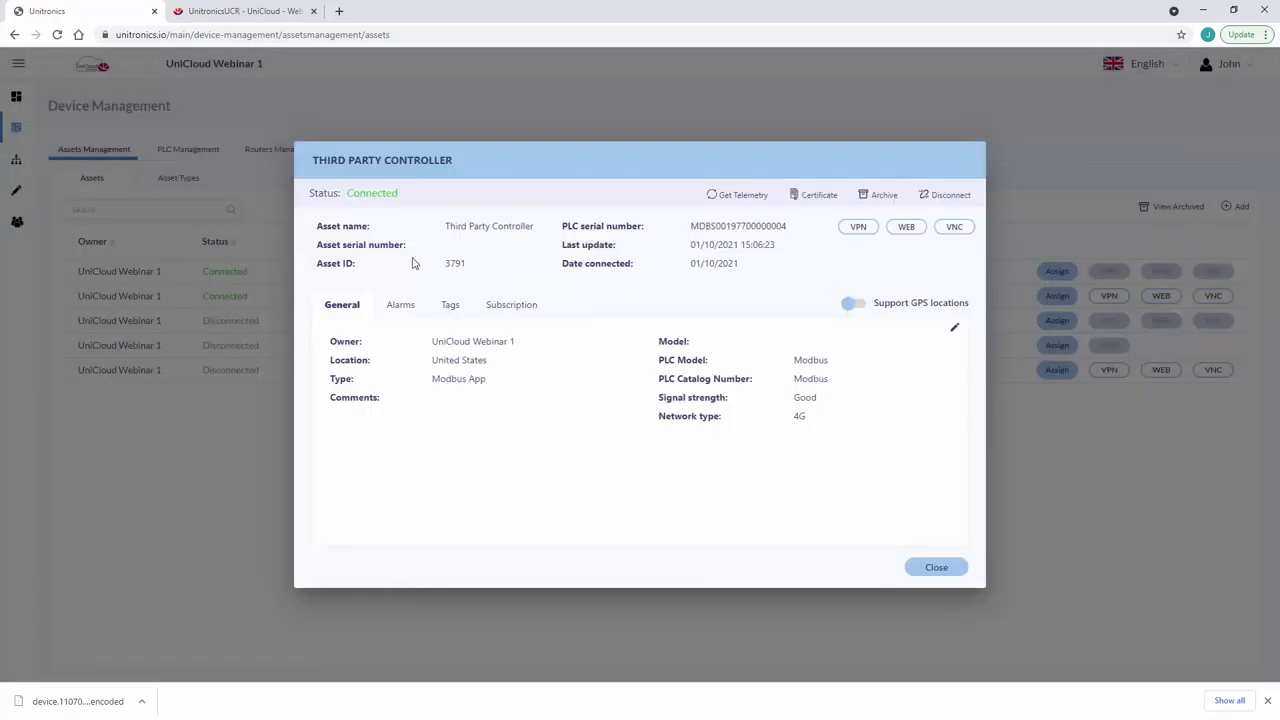
pyautogui.click(453, 306)
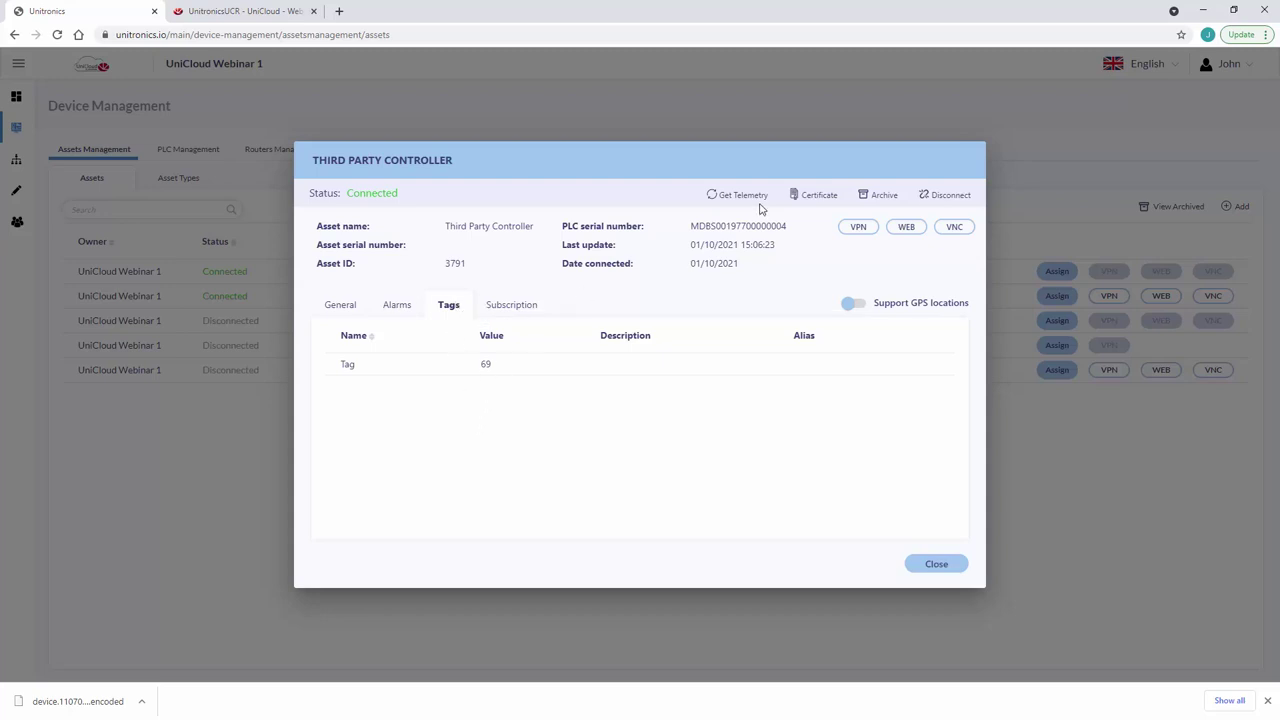
pyautogui.click(510, 312)
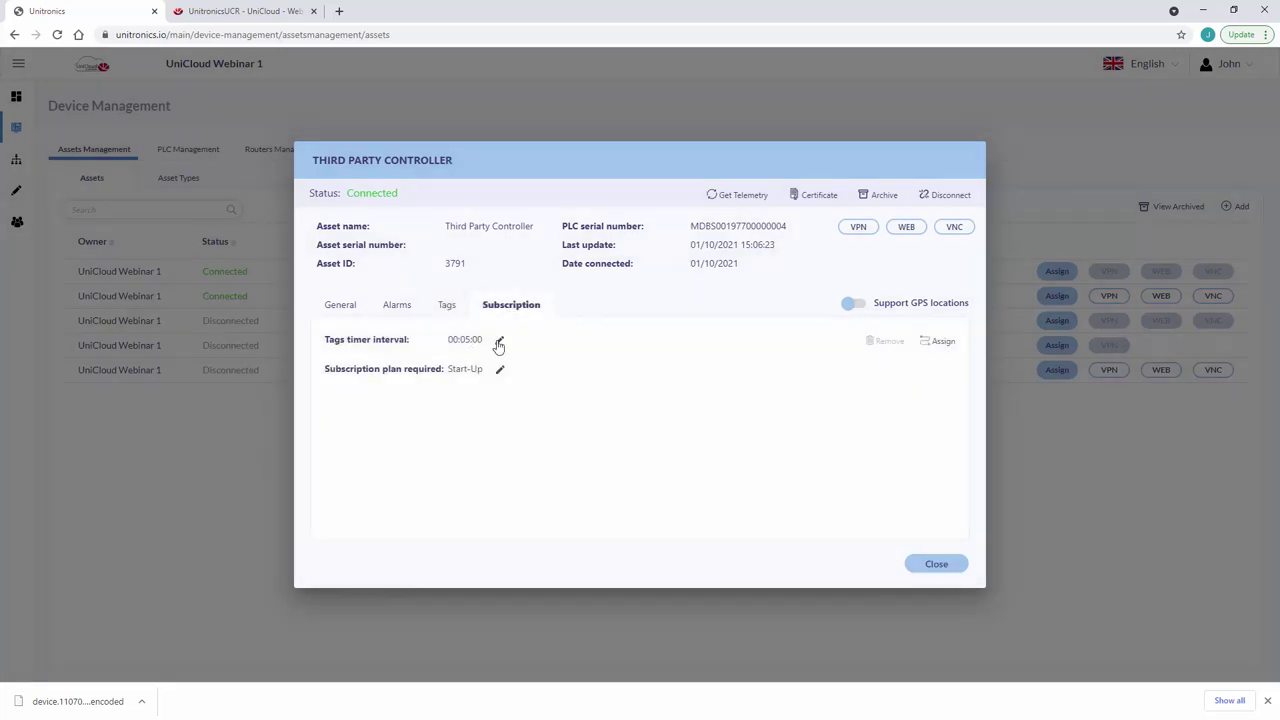
pyautogui.click(497, 340)
pyautogui.moveTo(473, 339); pyautogui.dragTo(524, 339)
pyautogui.write('0:01')
pyautogui.click(542, 341)
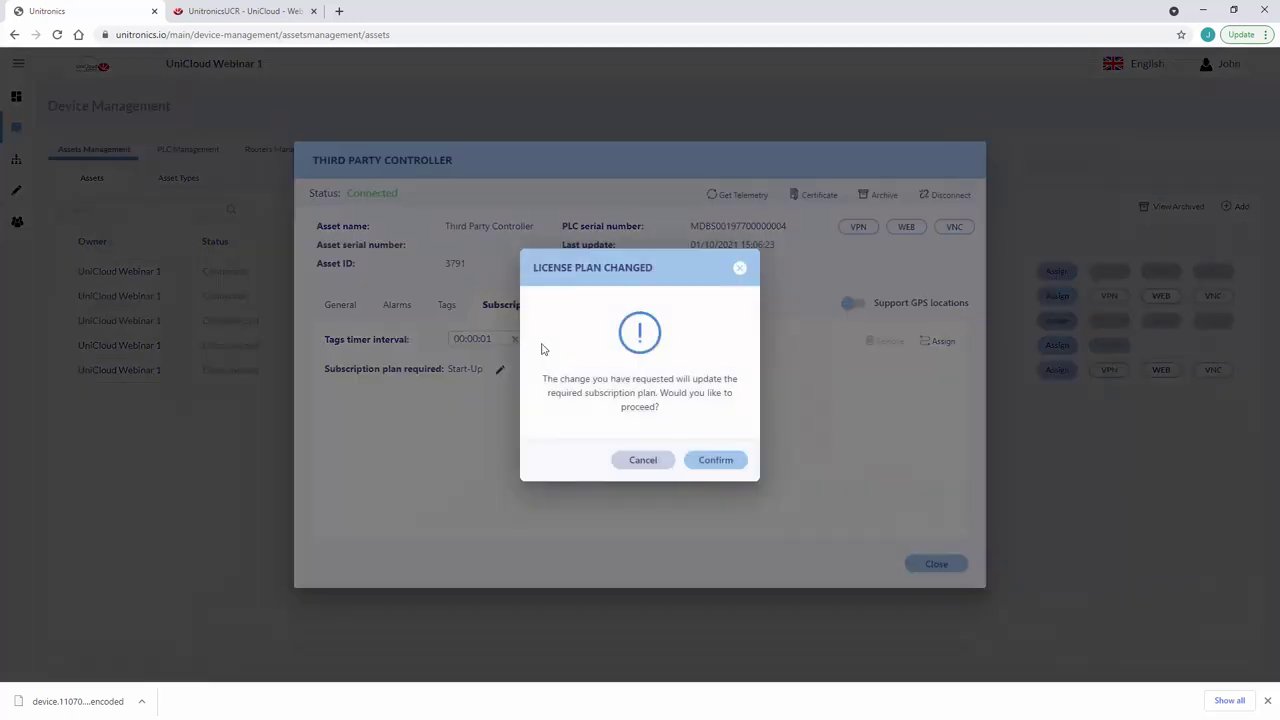
pyautogui.click(714, 462)
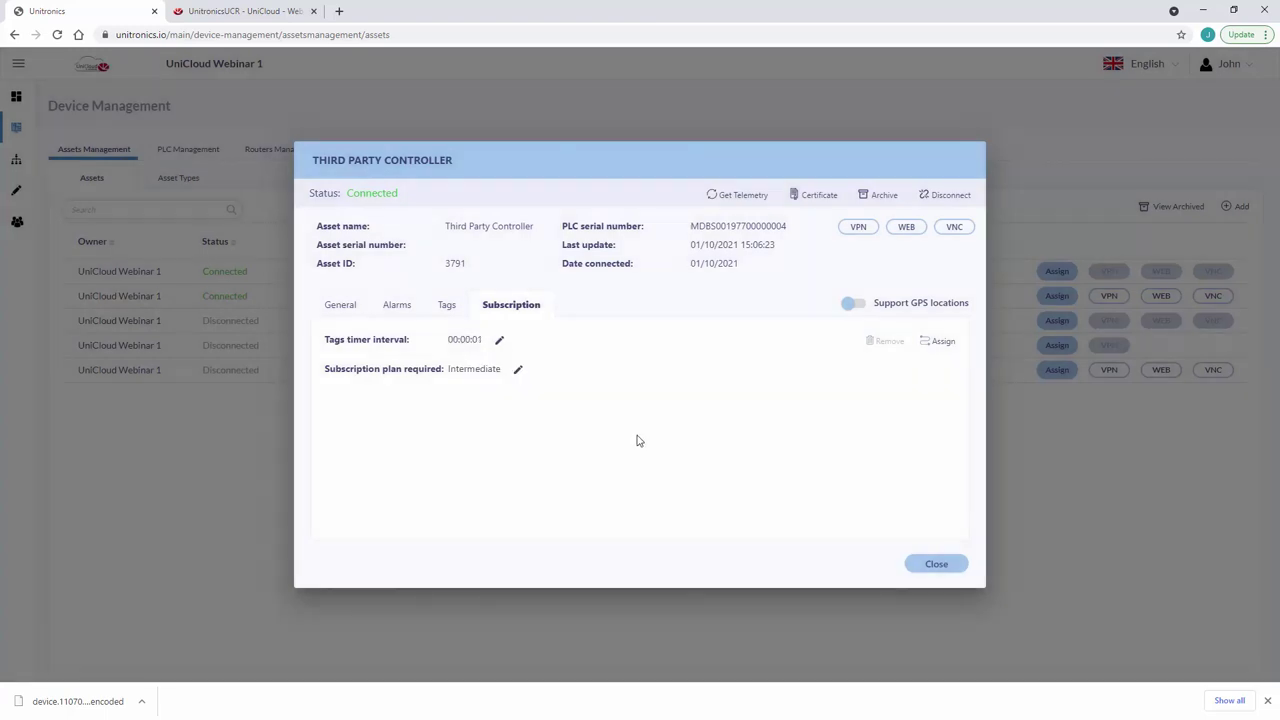
# Check the Third Party Controller's tag value and the UniStream asset's general details, closing each asset
pyautogui.click(450, 312)
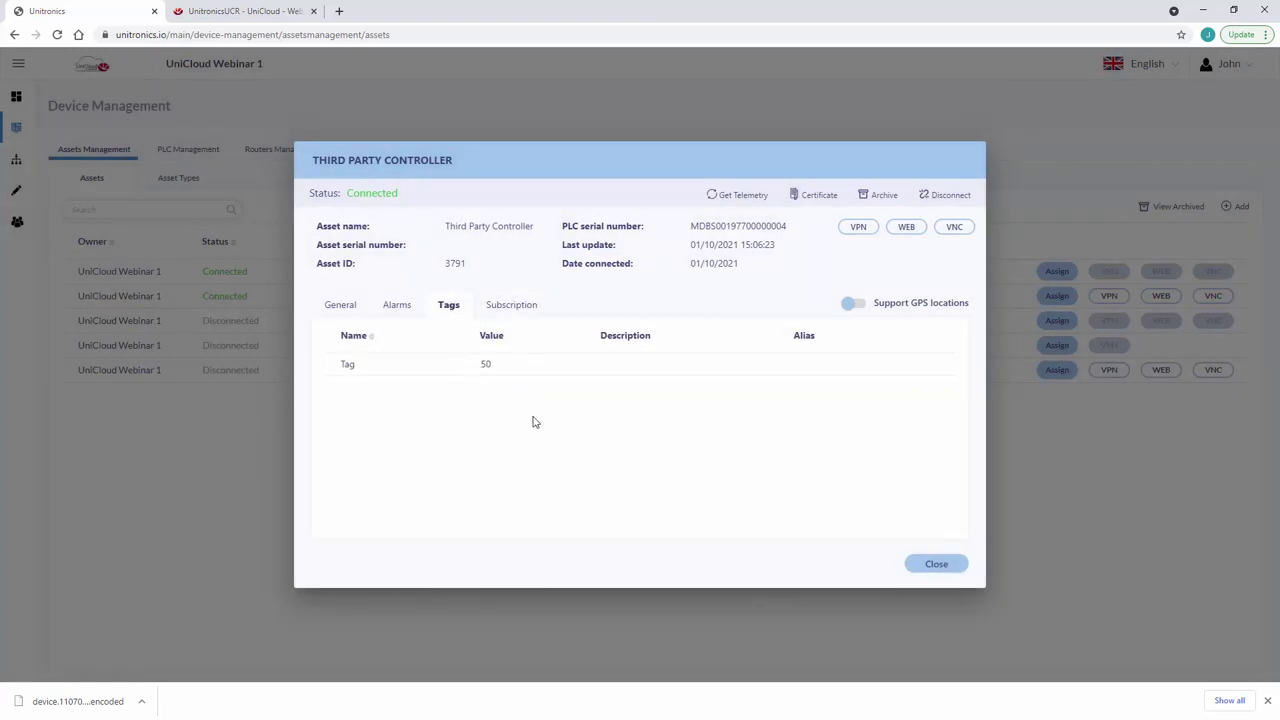
pyautogui.click(937, 564)
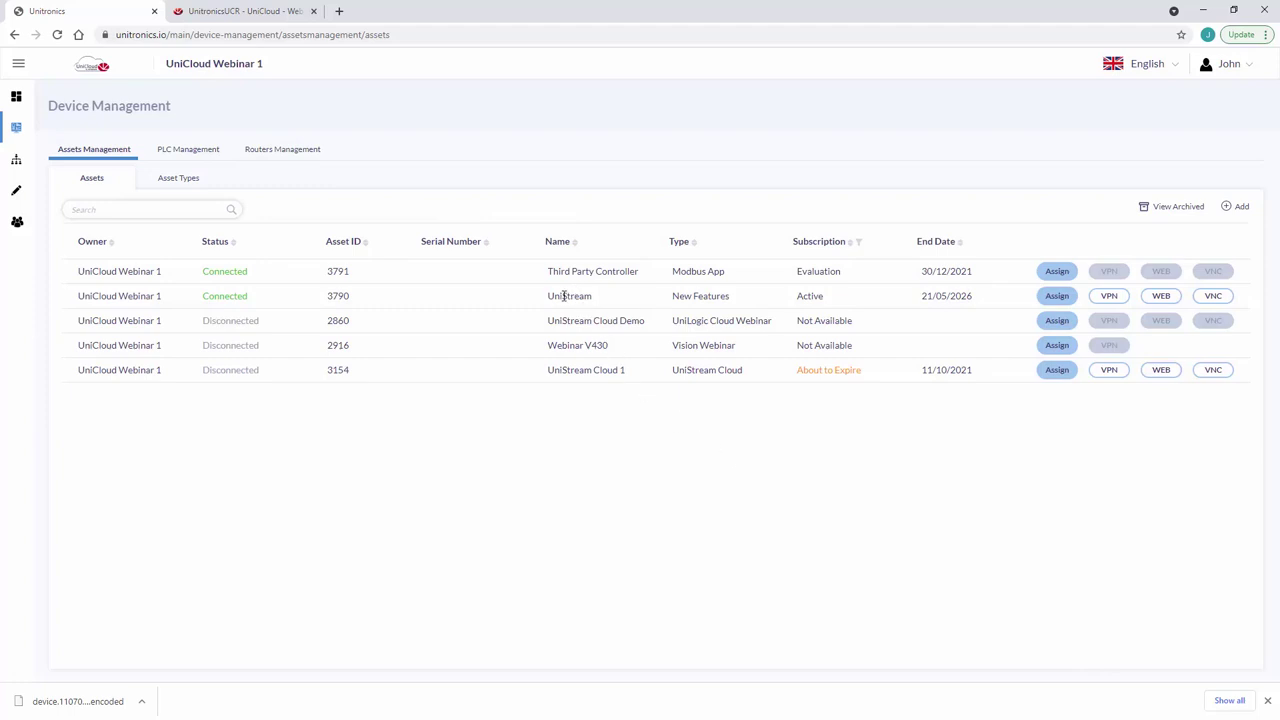
pyautogui.click(234, 299)
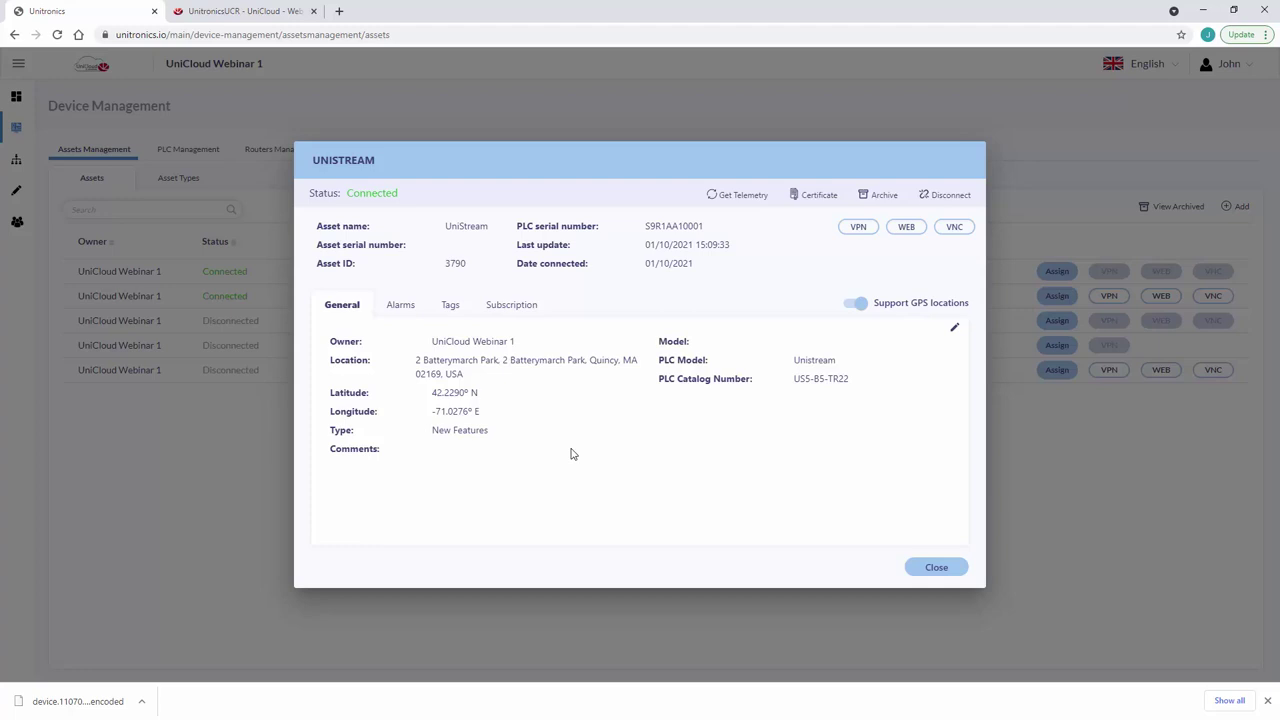
pyautogui.click(936, 568)
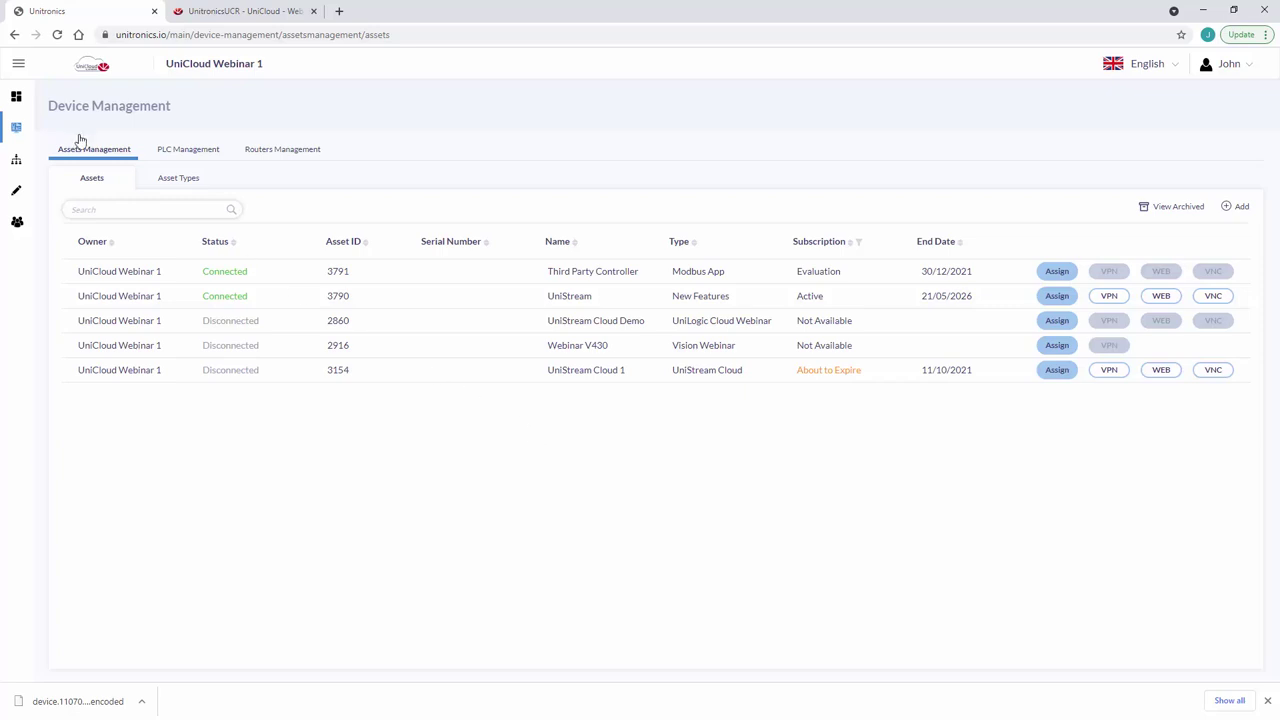
# Select the asset's marker on the Dashboard 1 map and set the on-screen value to 36 through VNC Control
pyautogui.click(18, 97)
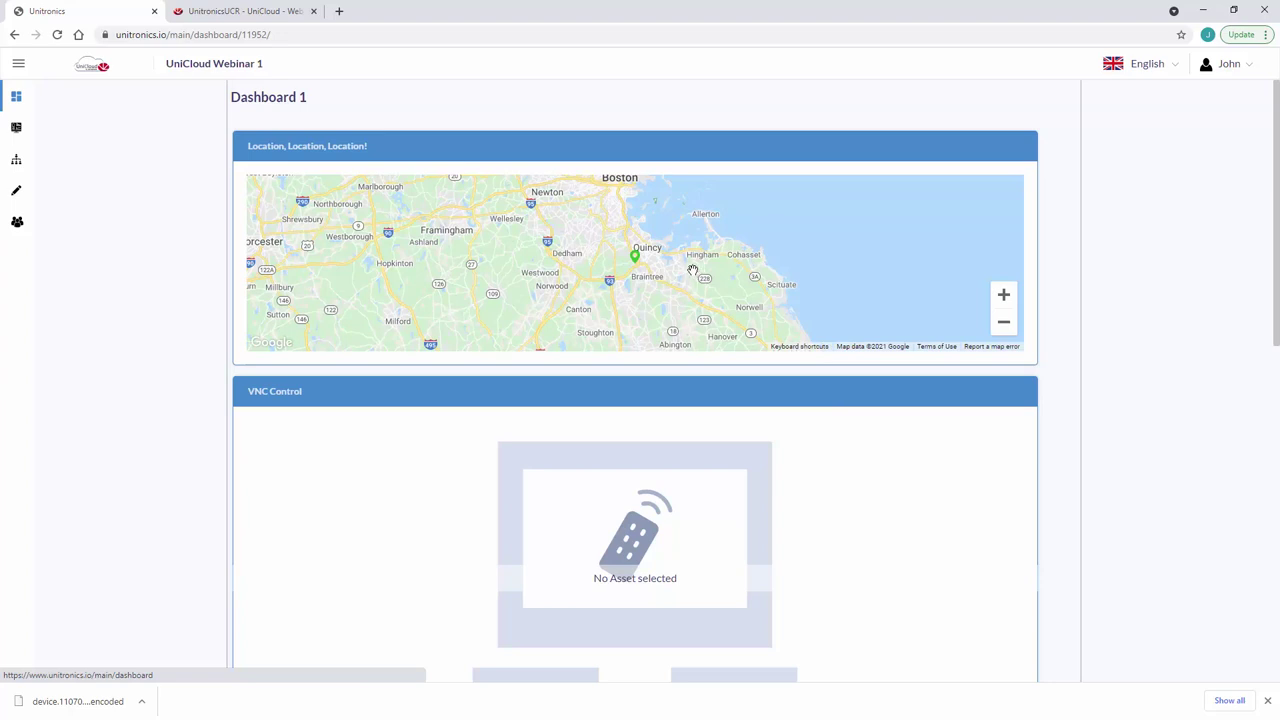
pyautogui.click(636, 260)
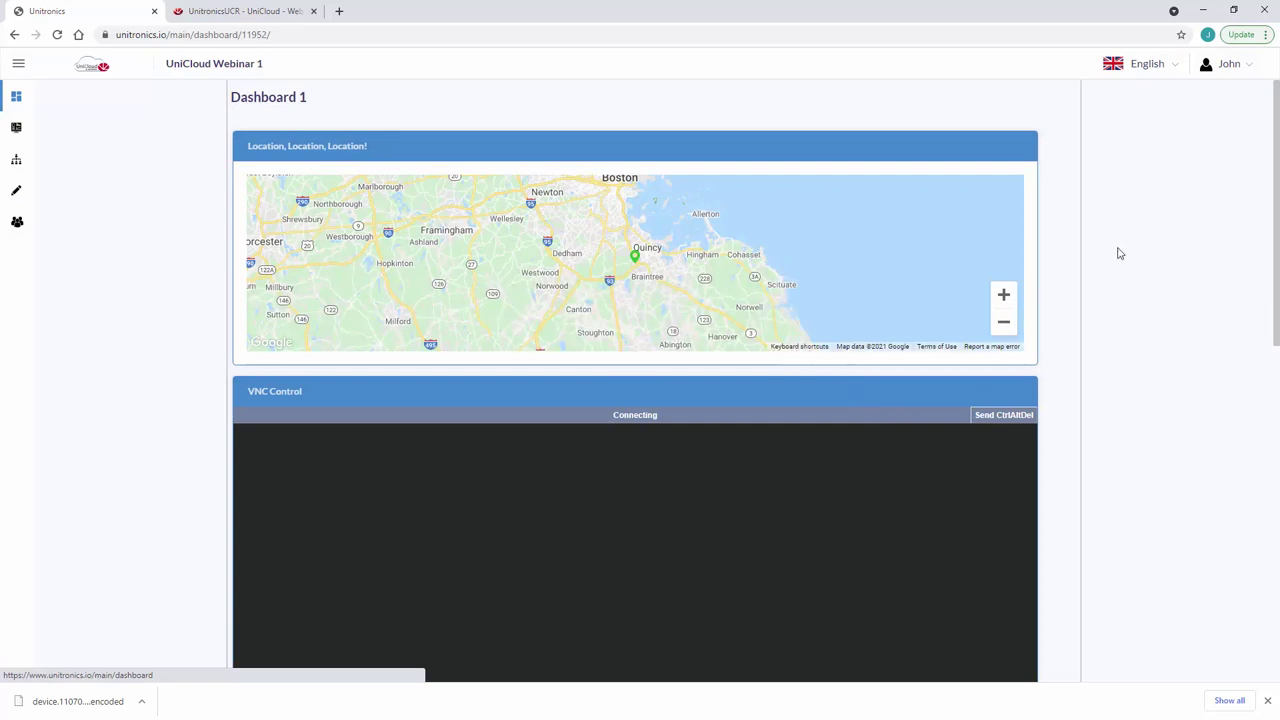
pyautogui.moveTo(1274, 214); pyautogui.dragTo(1272, 245)
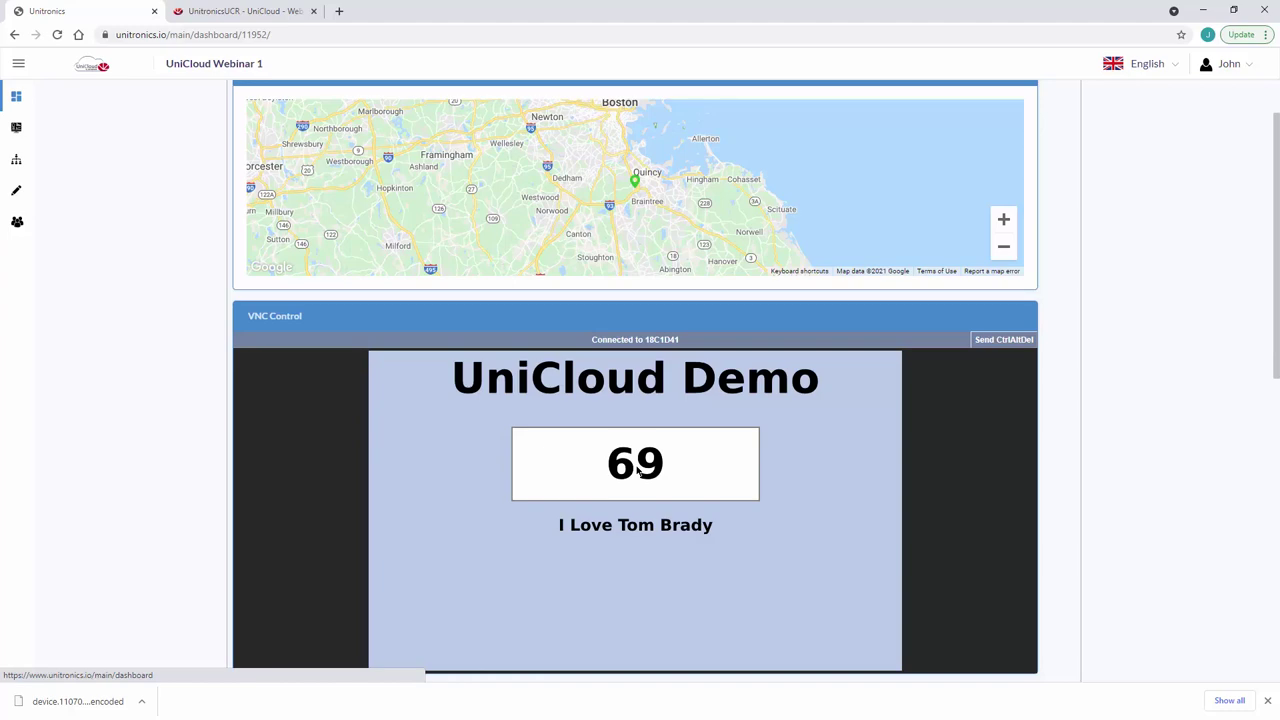
pyautogui.click(637, 470)
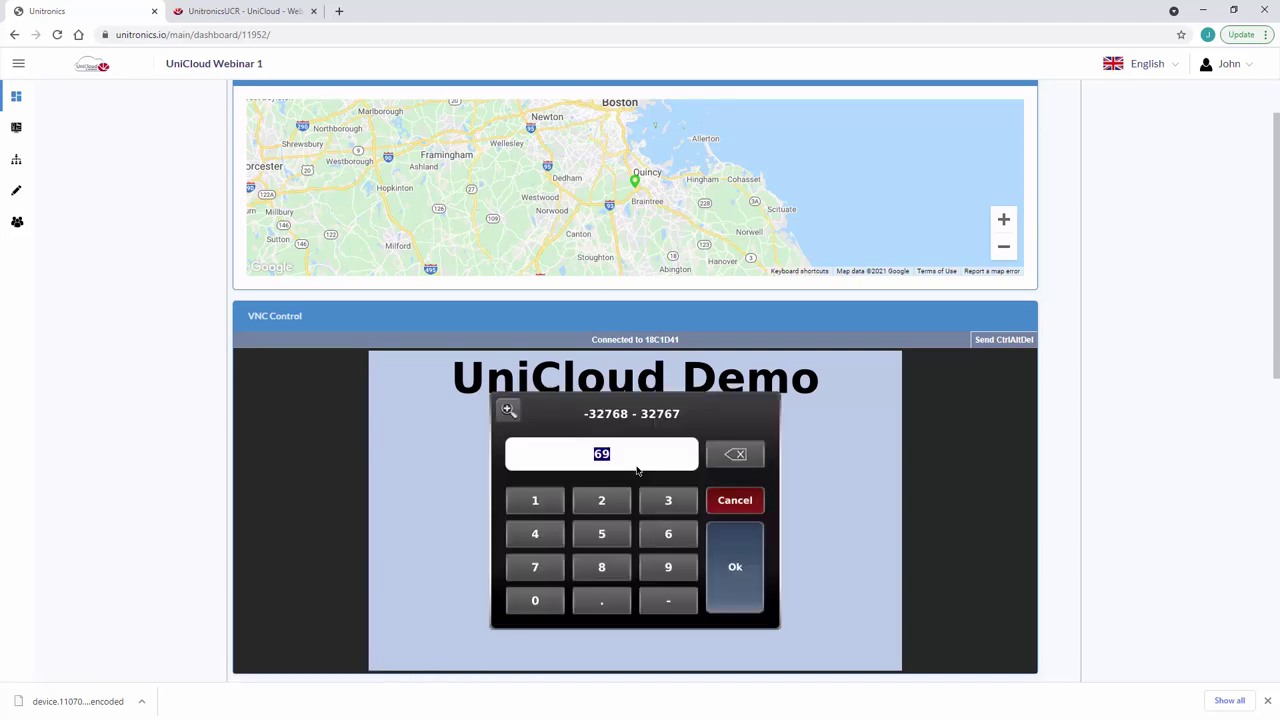
pyautogui.click(668, 500)
pyautogui.click(668, 533)
pyautogui.click(735, 562)
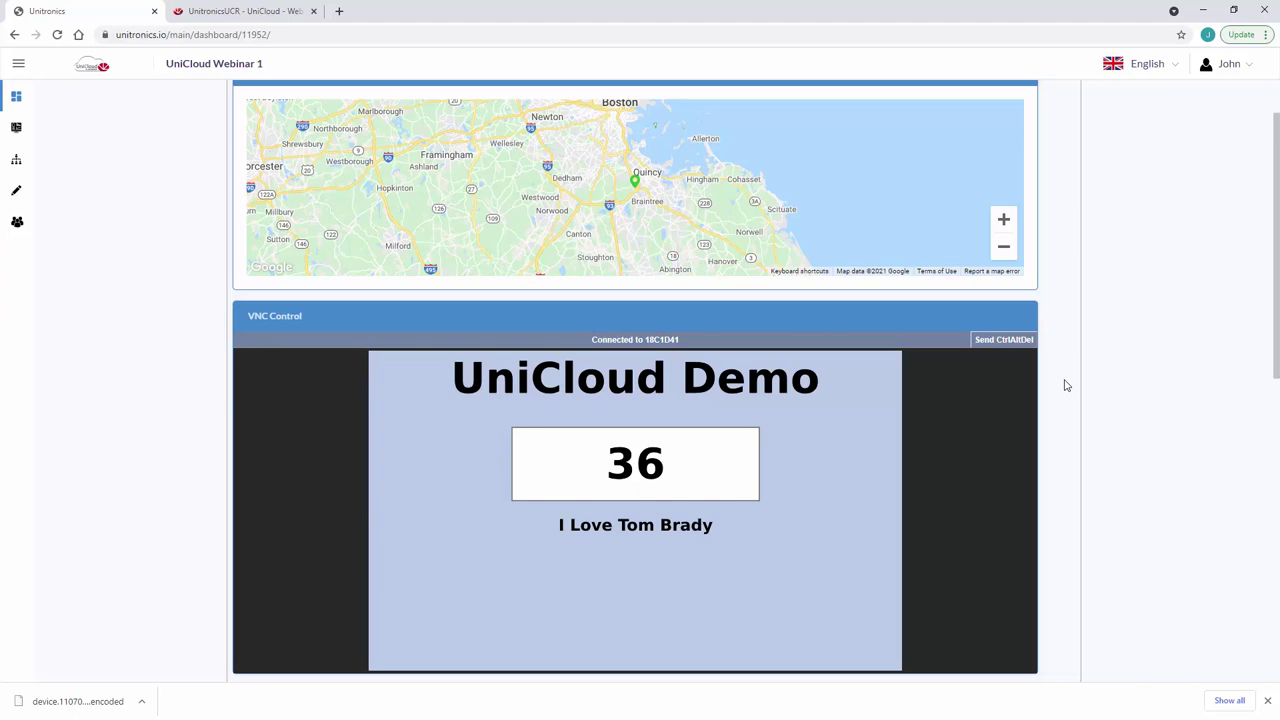
# Send the value 54 to the UniStream through the Update Current Value widget and confirm the update
pyautogui.scroll(-3, 1066, 385)
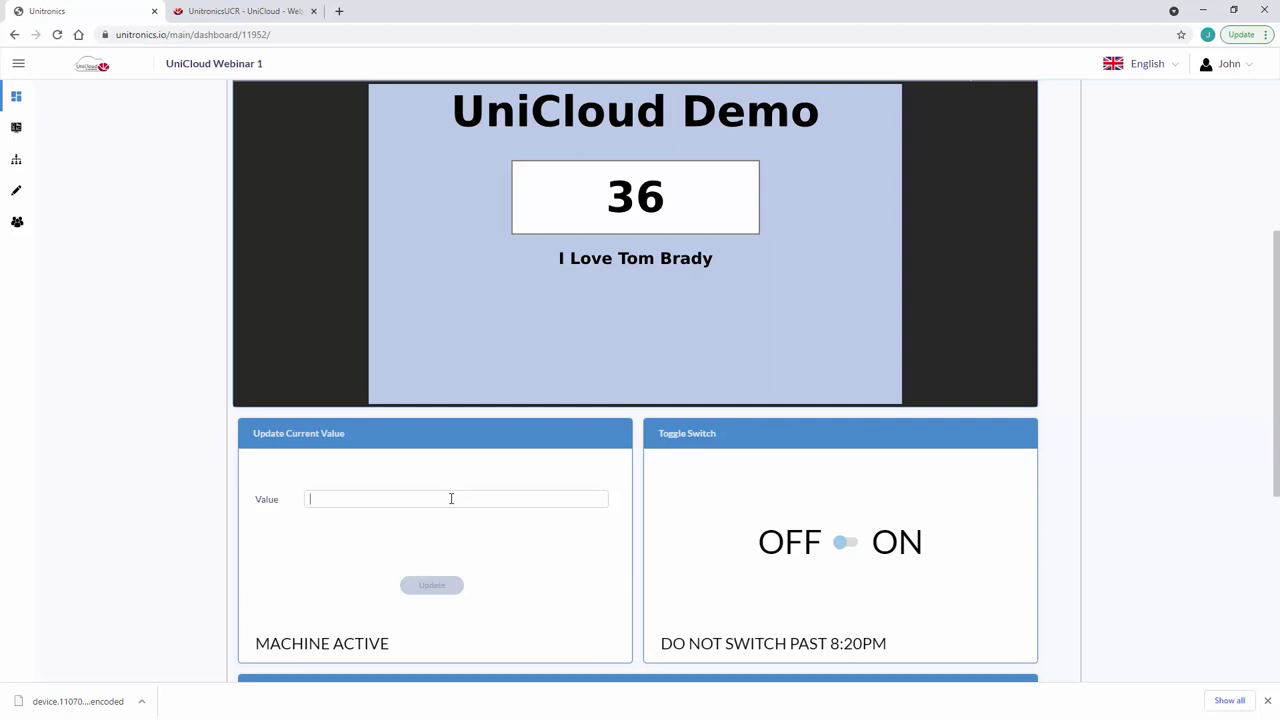
pyautogui.write('44')
pyautogui.press('BackSpace')
pyautogui.press('BackSpace')
pyautogui.write('54')
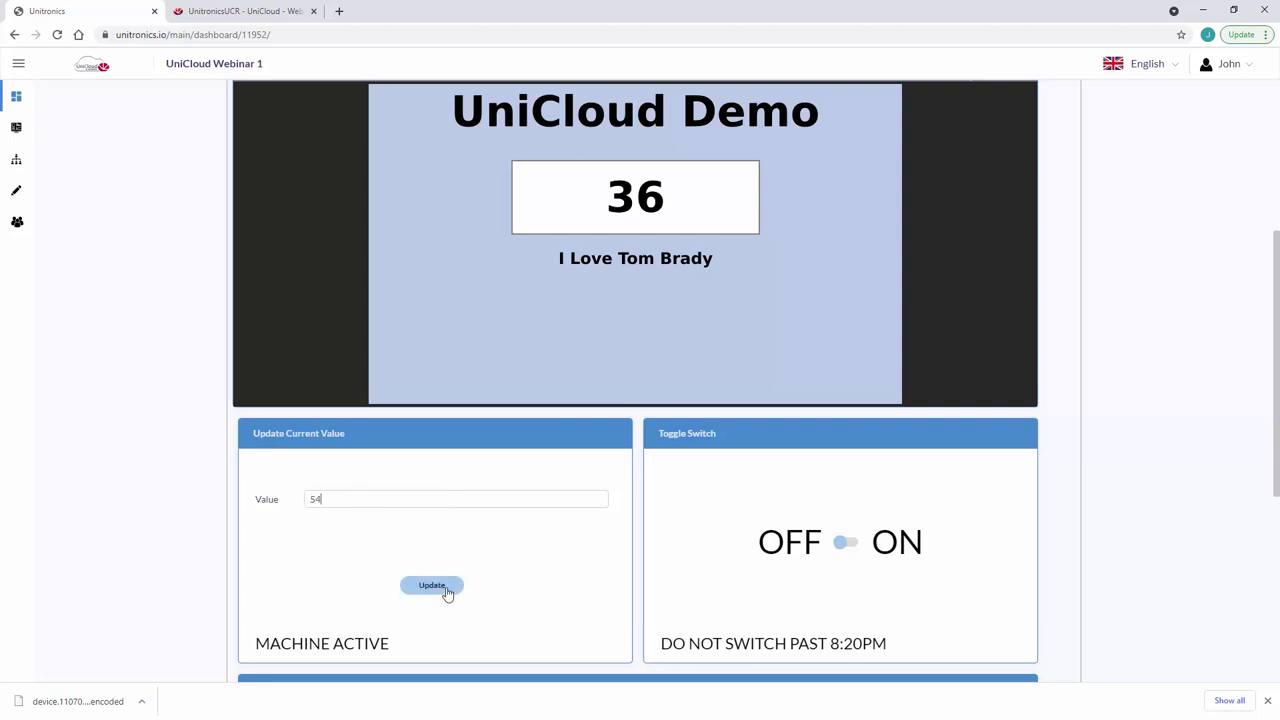
pyautogui.click(445, 587)
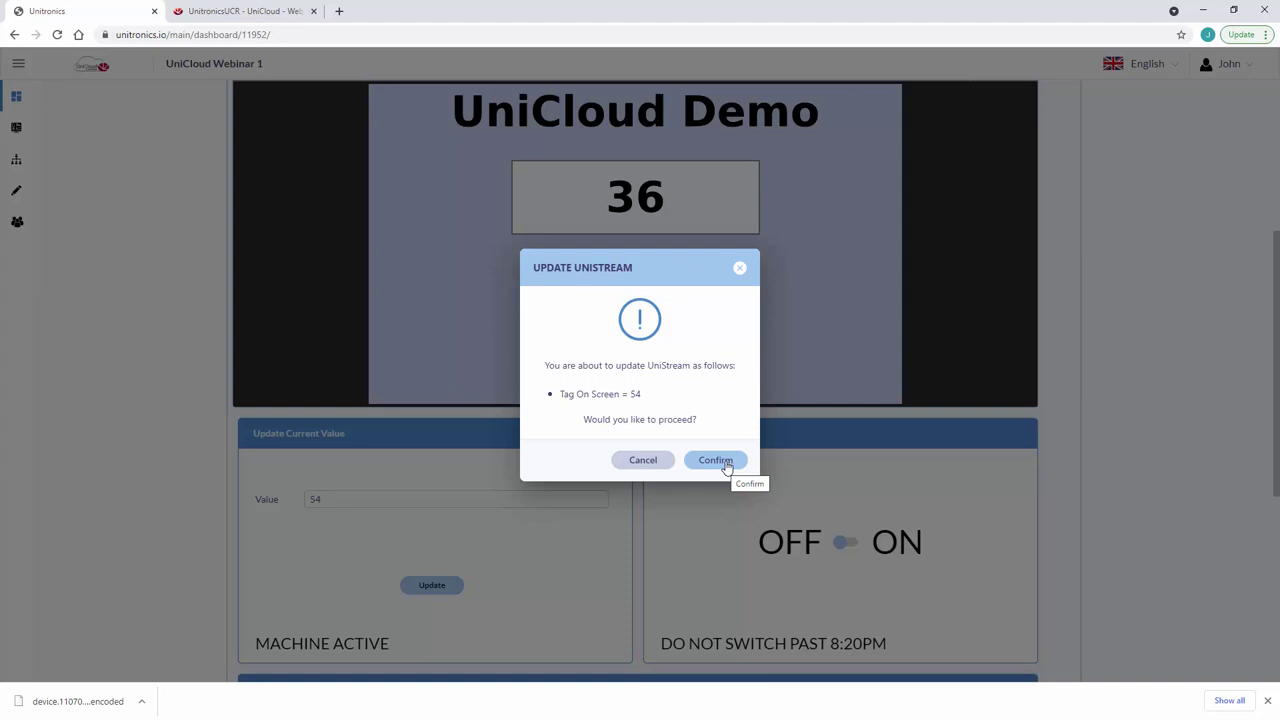
pyautogui.click(716, 460)
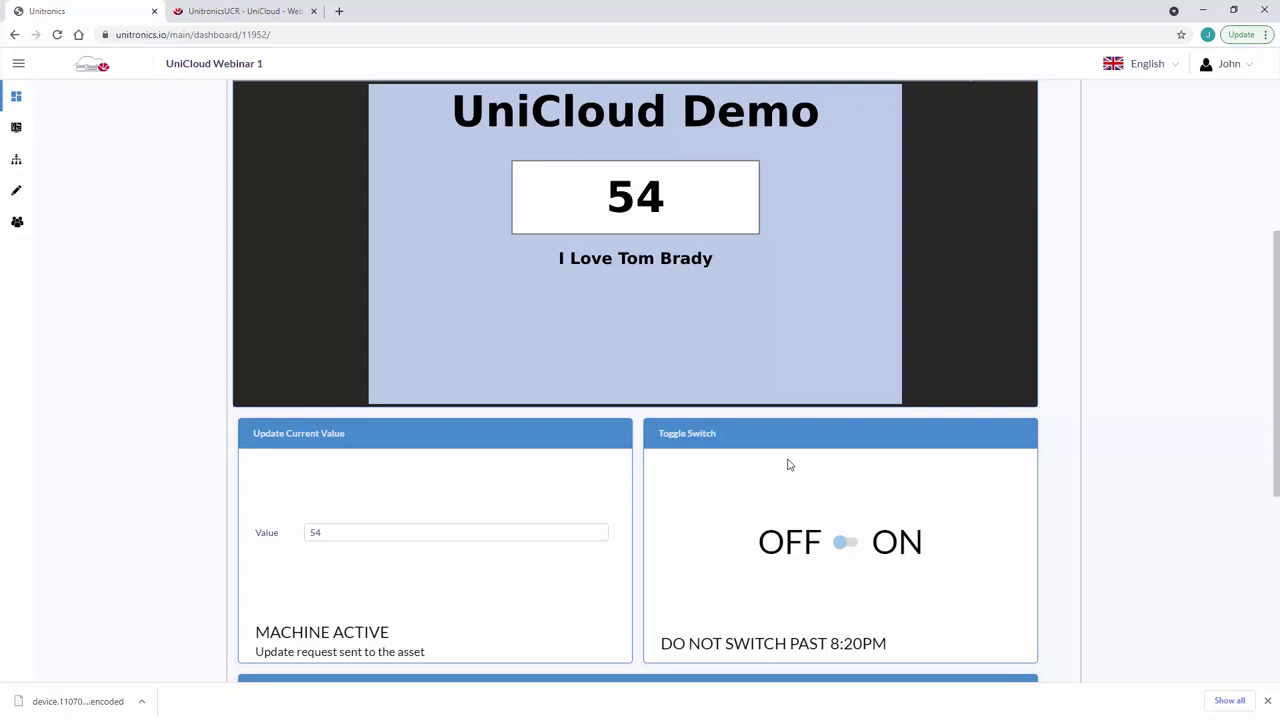
# Turn the dashboard's Toggle Switch widget to ON and confirm the update to the asset
pyautogui.click(845, 542)
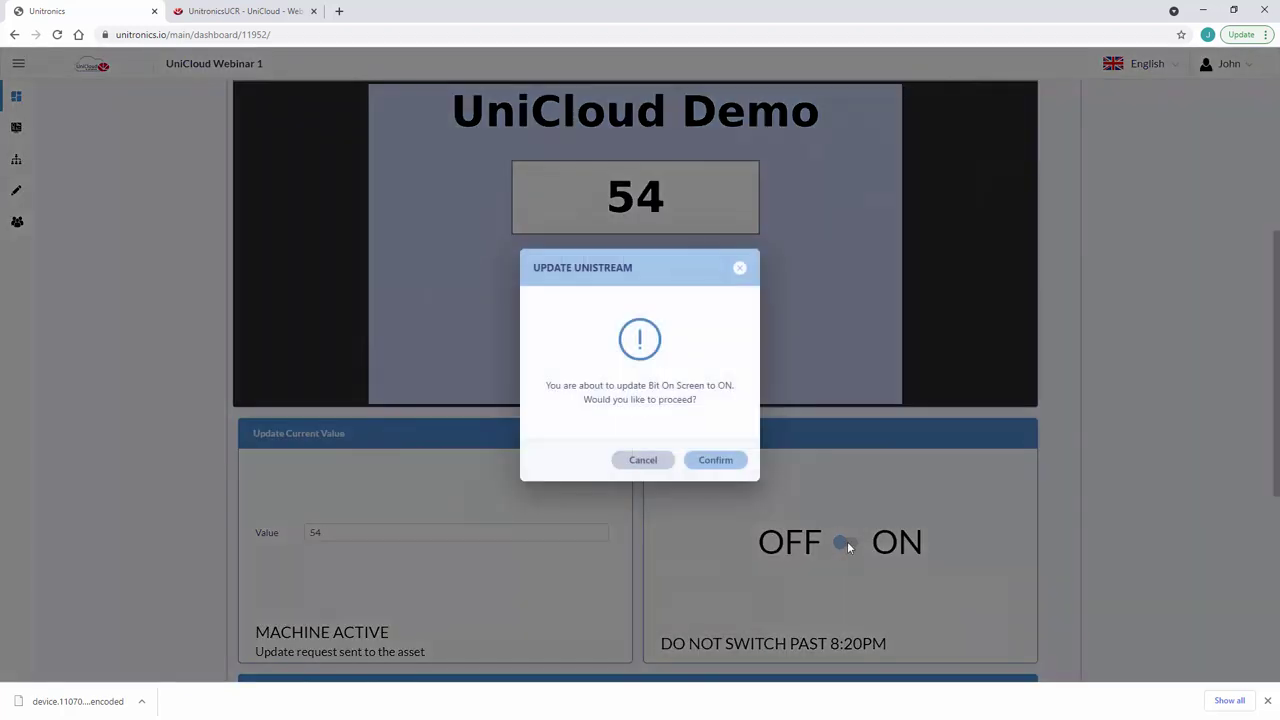
pyautogui.click(716, 460)
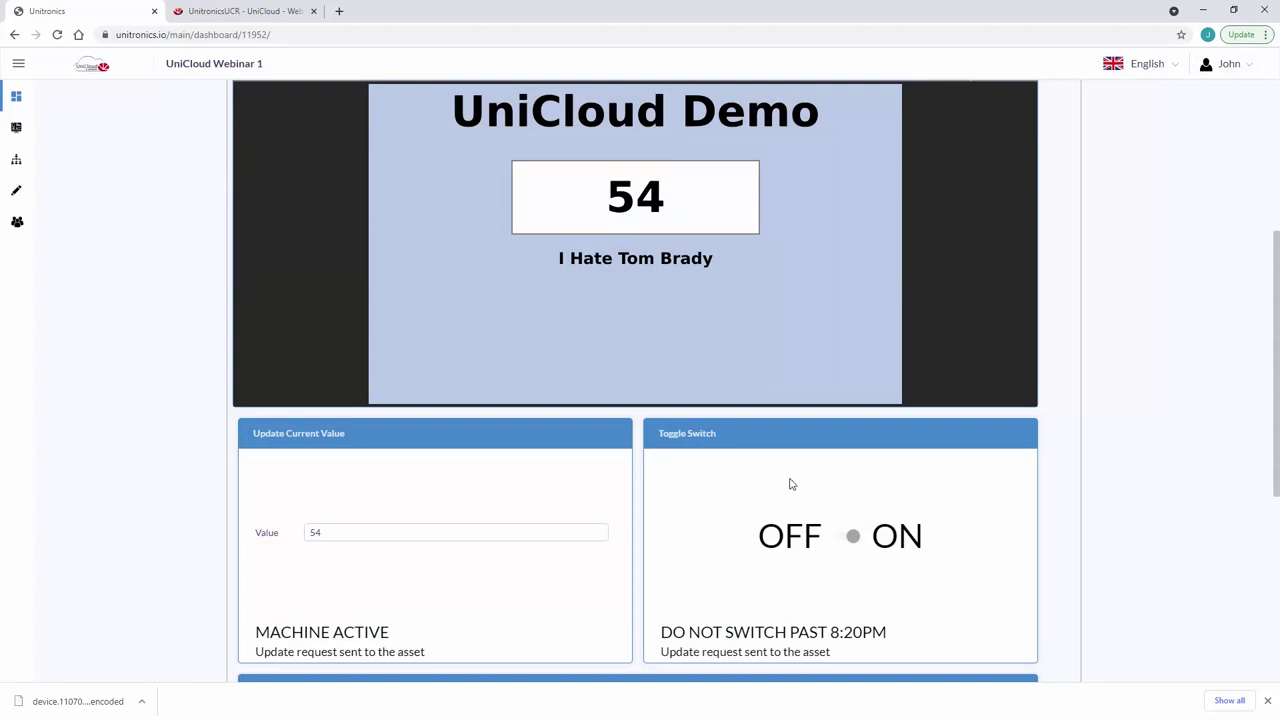
pyautogui.scroll(-4, 790, 484)
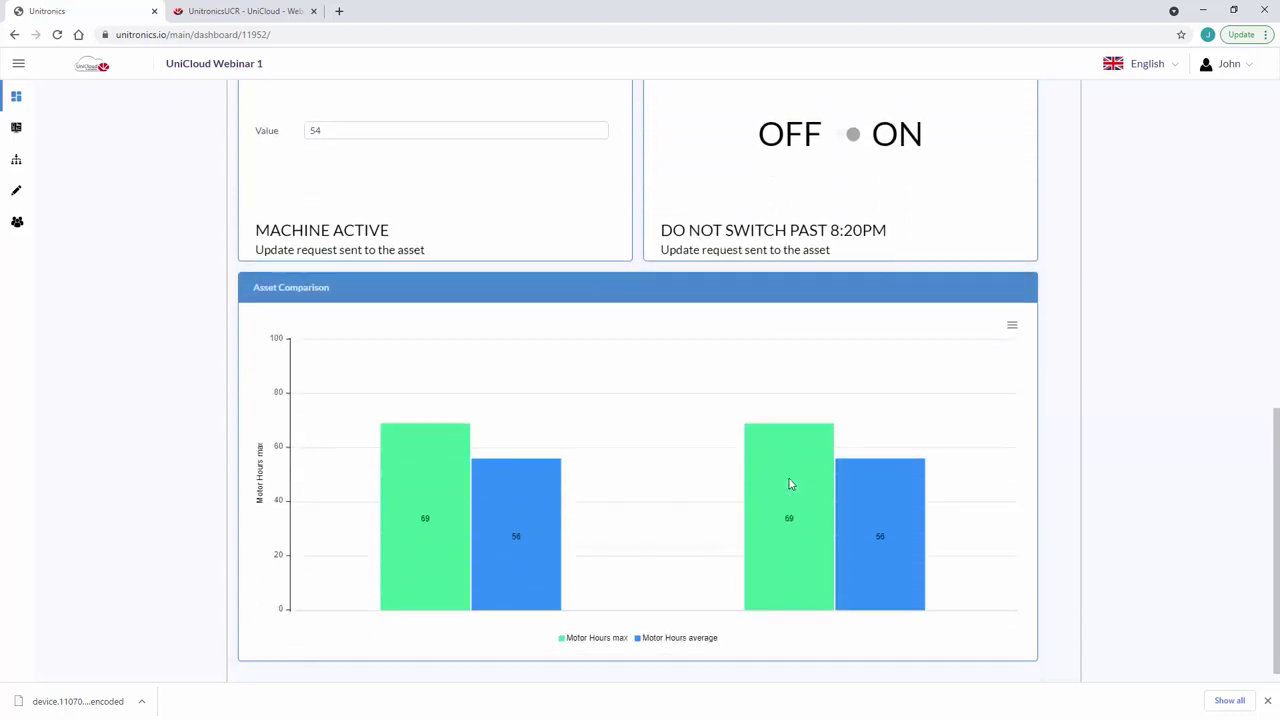